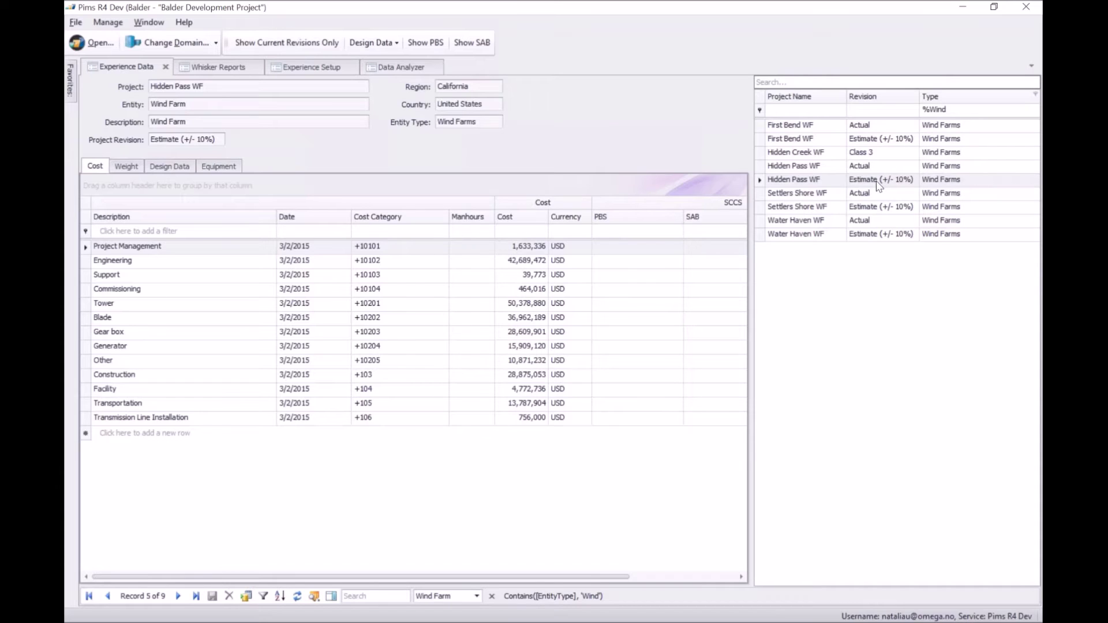
Step: Review the design data of the Hidden Pass WF estimate revision, including the number of turbines and turbine manufacturers
click(820, 182)
click(171, 166)
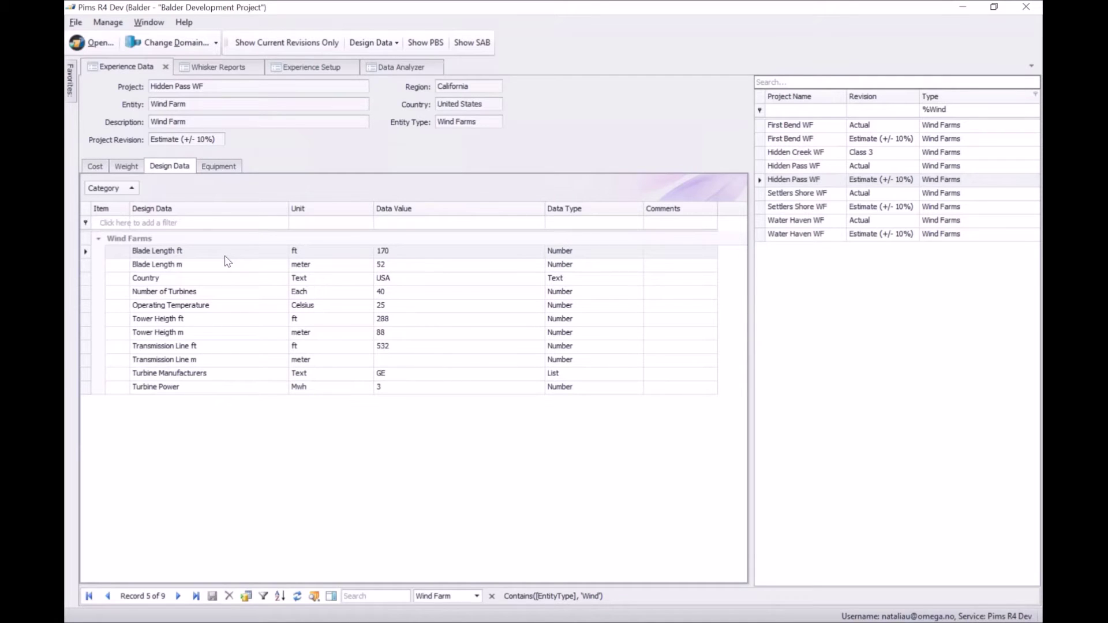
click(240, 296)
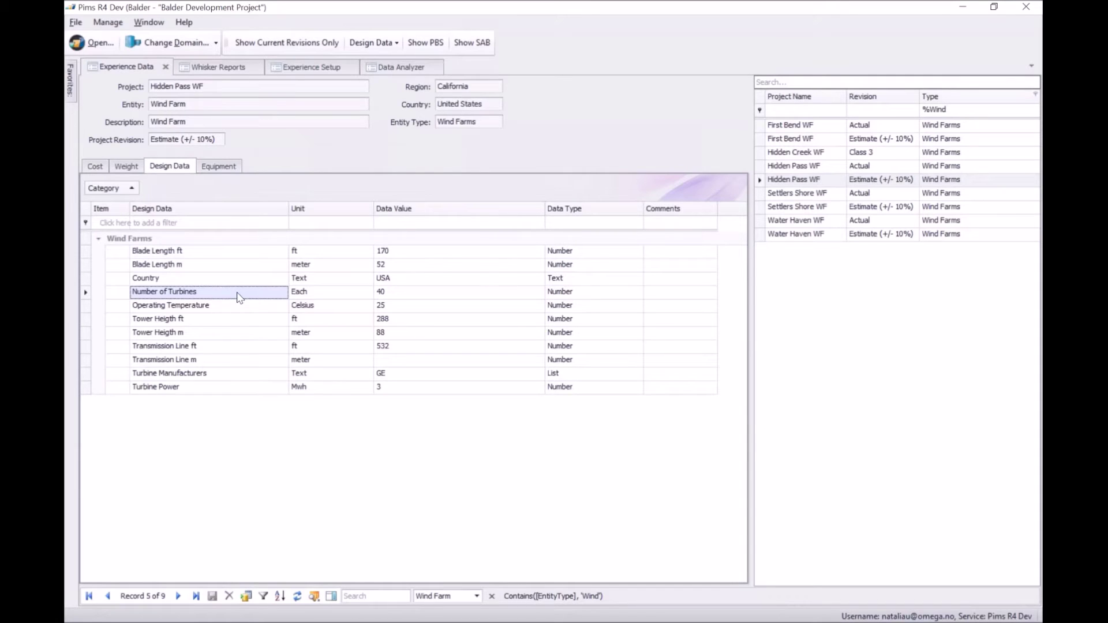
click(242, 375)
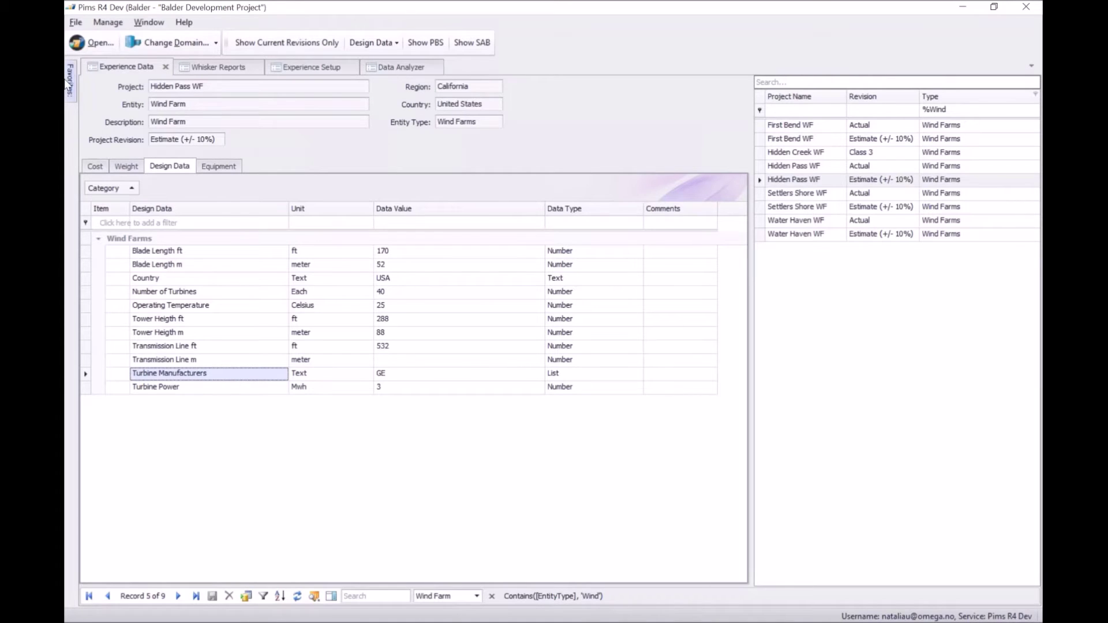
Step: Preview the Class 1/Actual Differential report using the shared Wind Farms filter
mouse_move(68, 81)
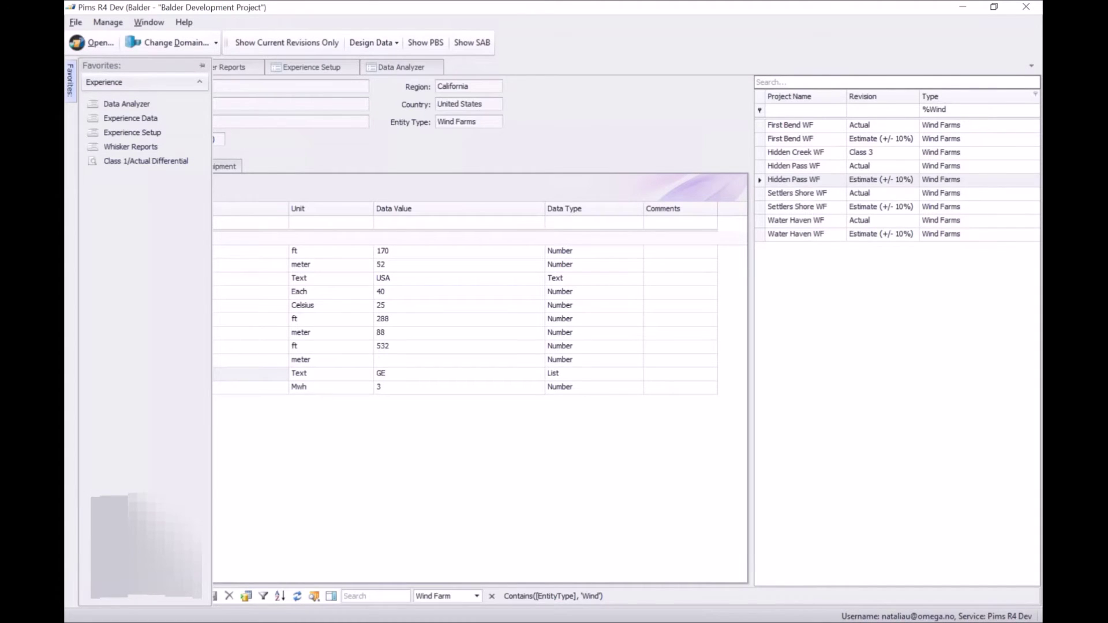
click(146, 161)
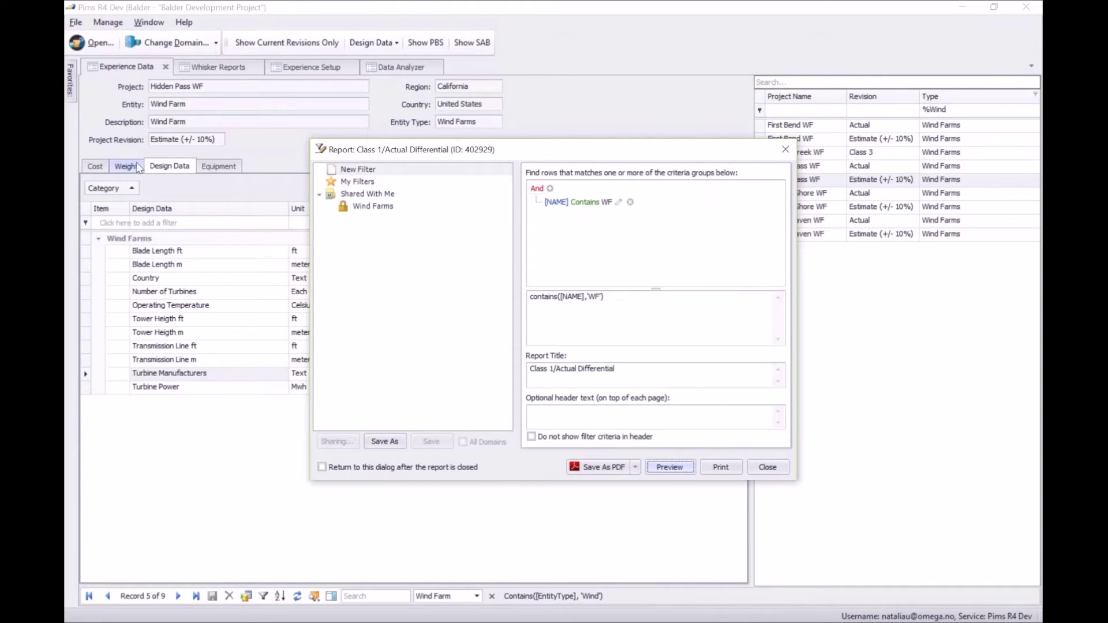
click(381, 213)
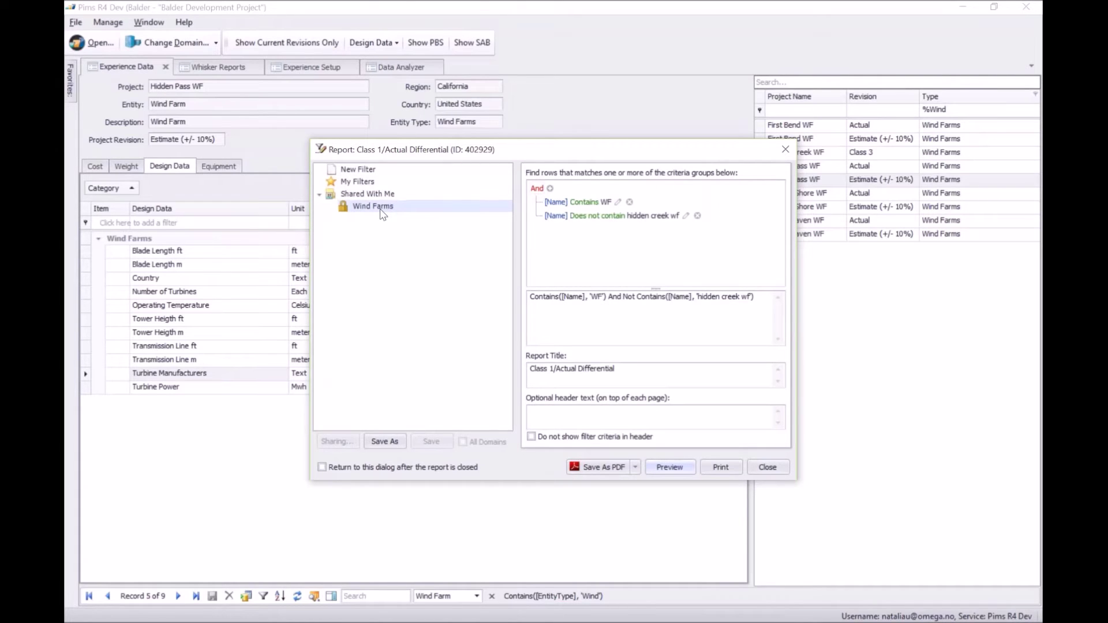
click(669, 470)
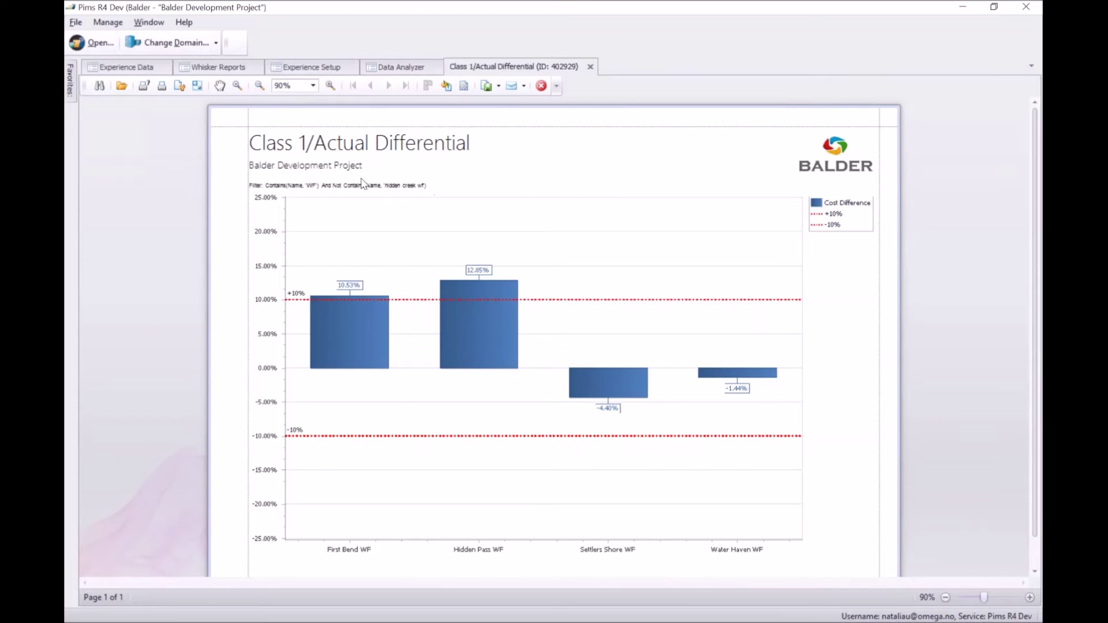
Step: Generate the whisker comparison report for Hidden Pass WF covering Engineering, Tower, Blade, Gear box, Generator and Other, and enlarge the chart view
click(220, 69)
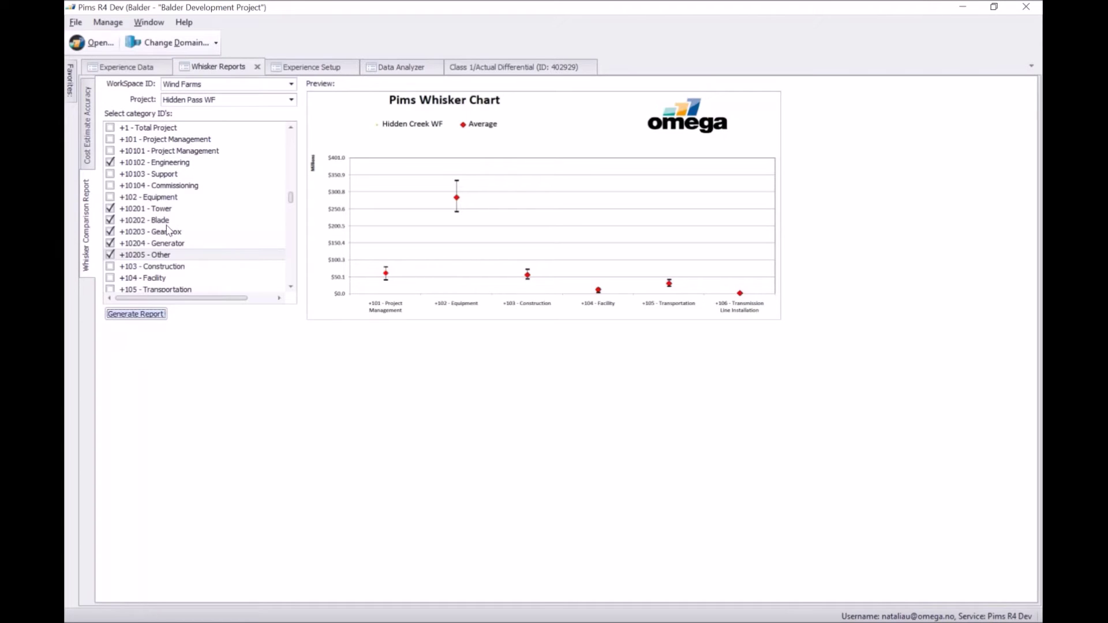
click(149, 318)
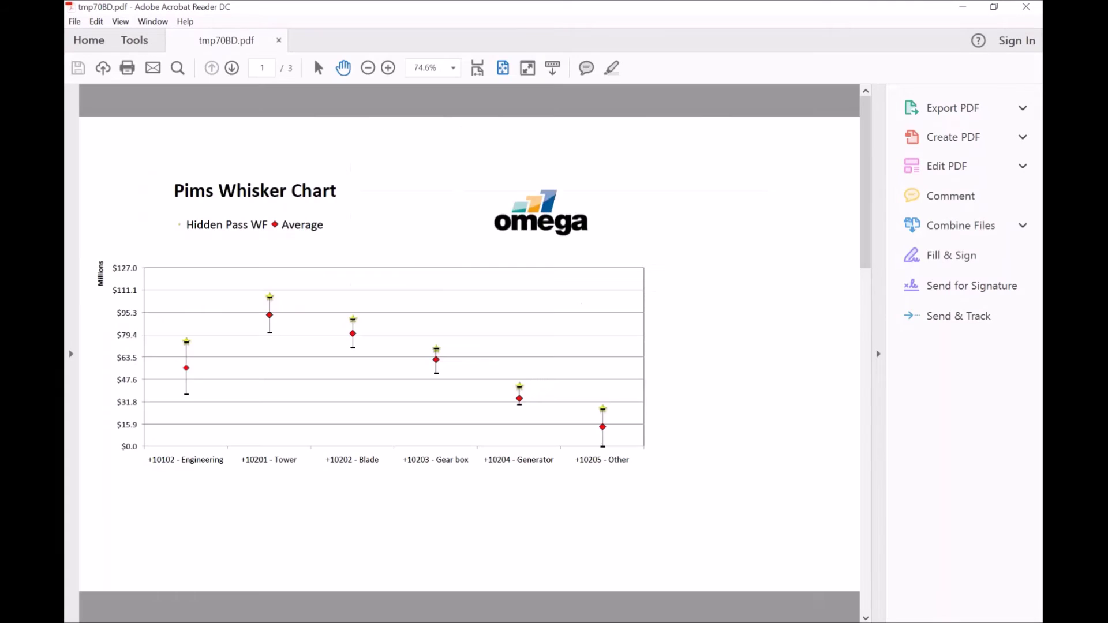
click(878, 354)
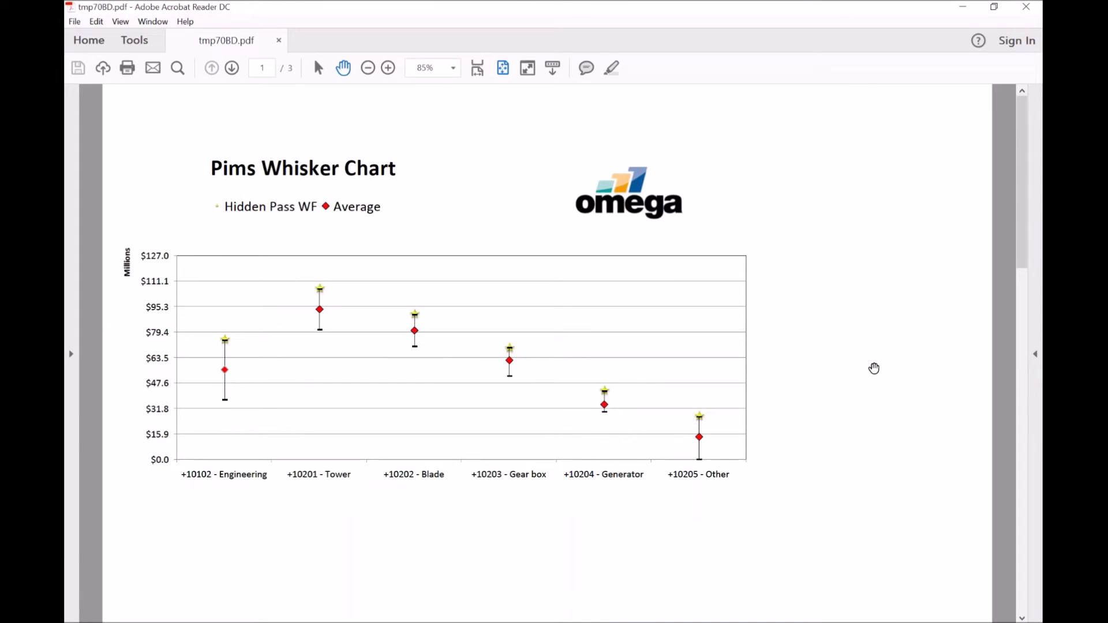
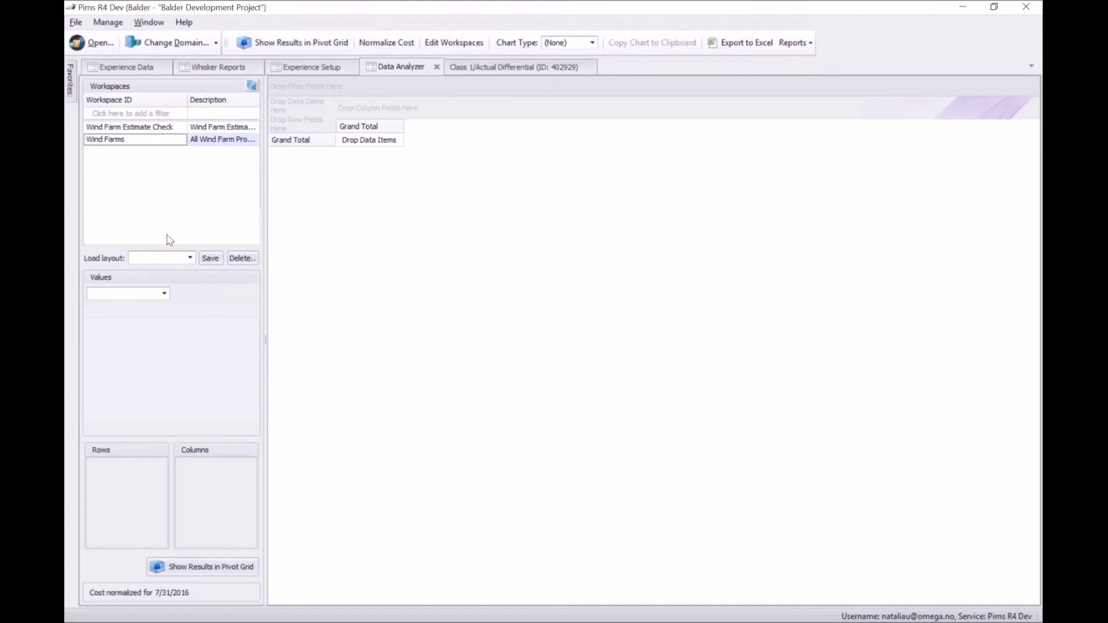
Step: Load the Hidden Pass Performance layout for the Wind Farms workspace in the Data Analyzer
click(190, 259)
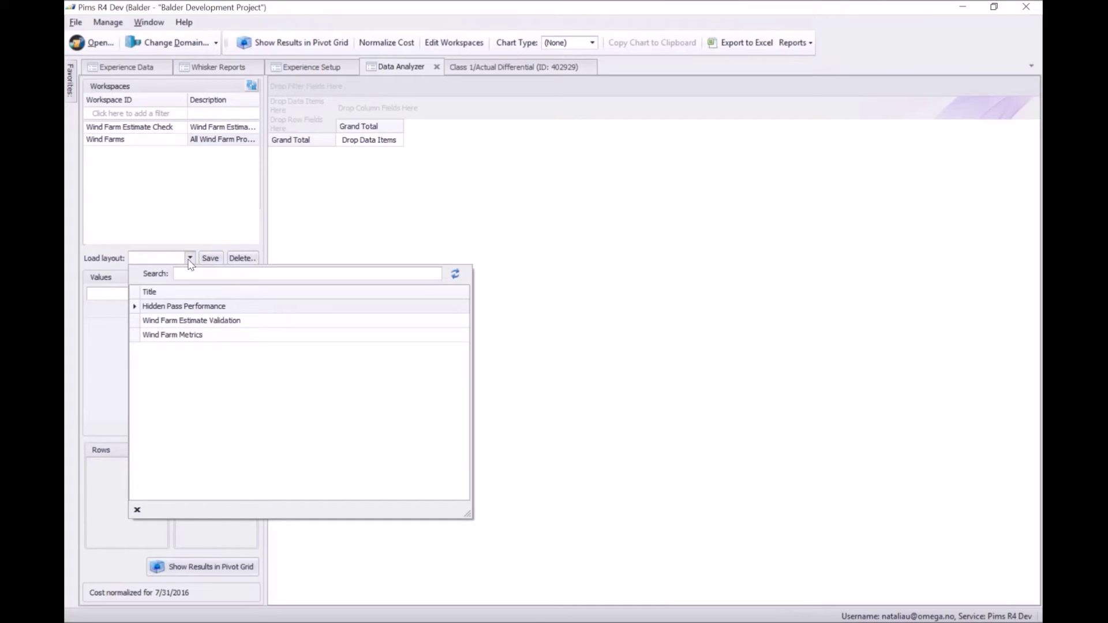
click(206, 308)
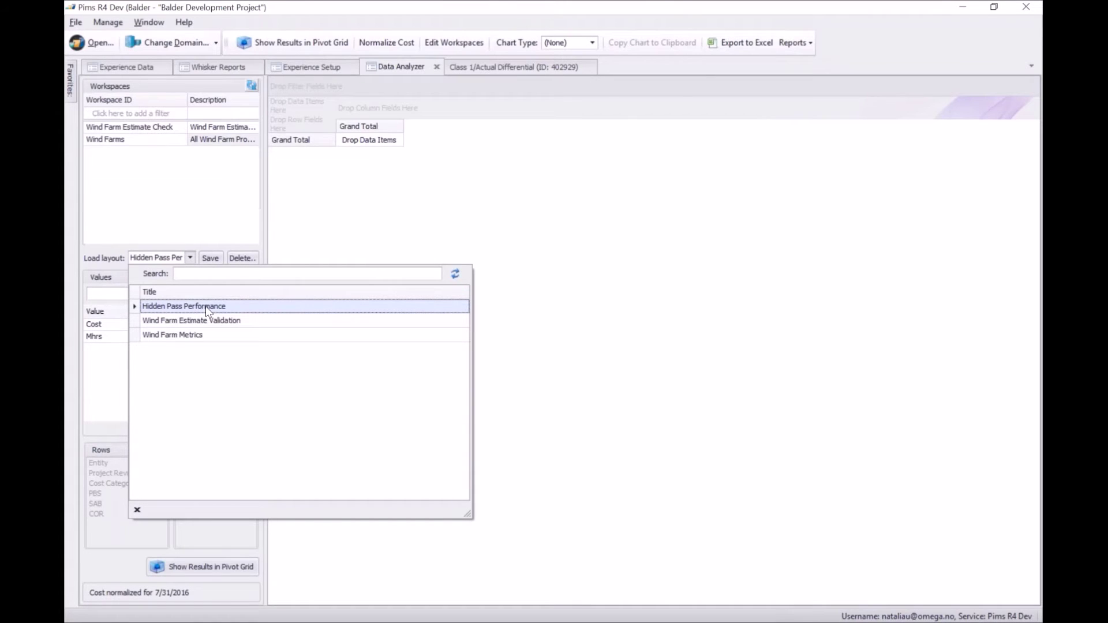
click(207, 311)
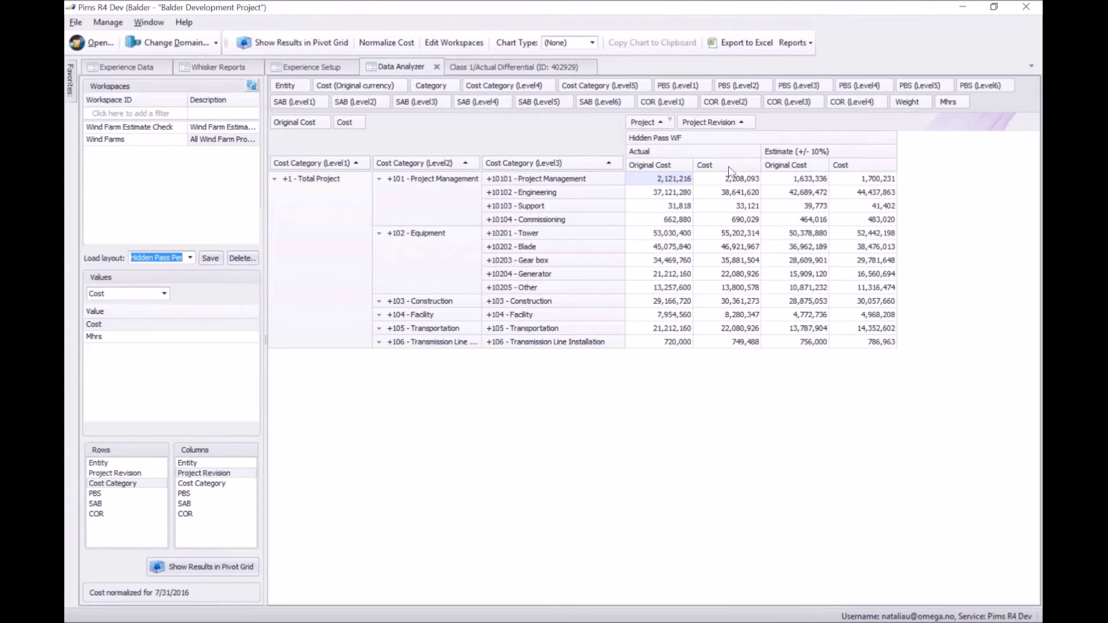
Step: Remove Original Cost from the pivot data area and collapse all Cost Category (Level2) groups
drag(299, 129, 346, 100)
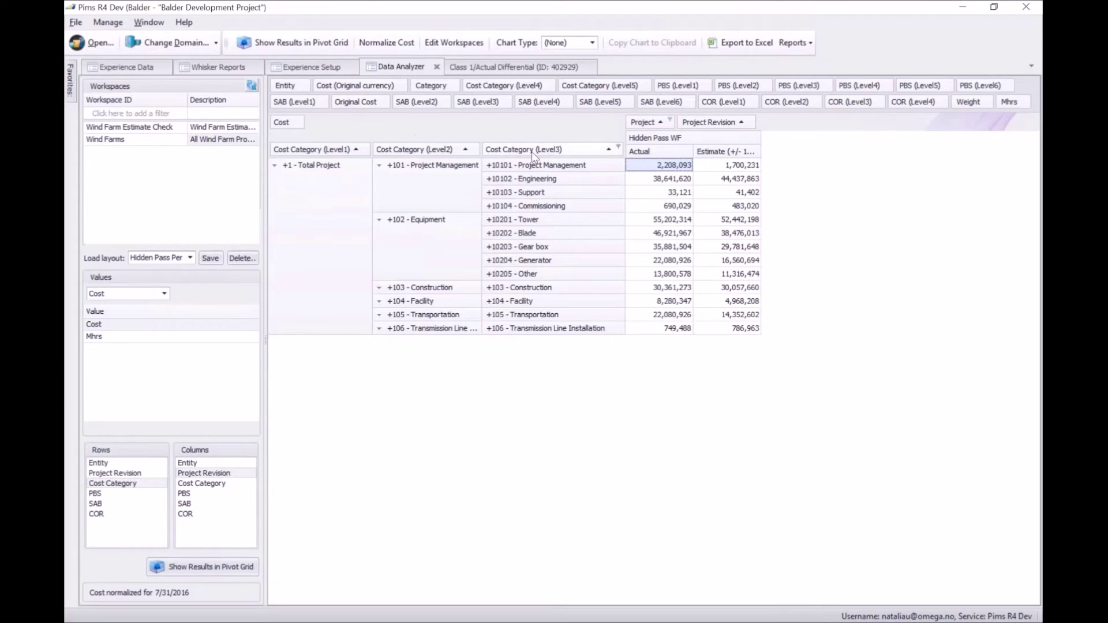
right_click(380, 171)
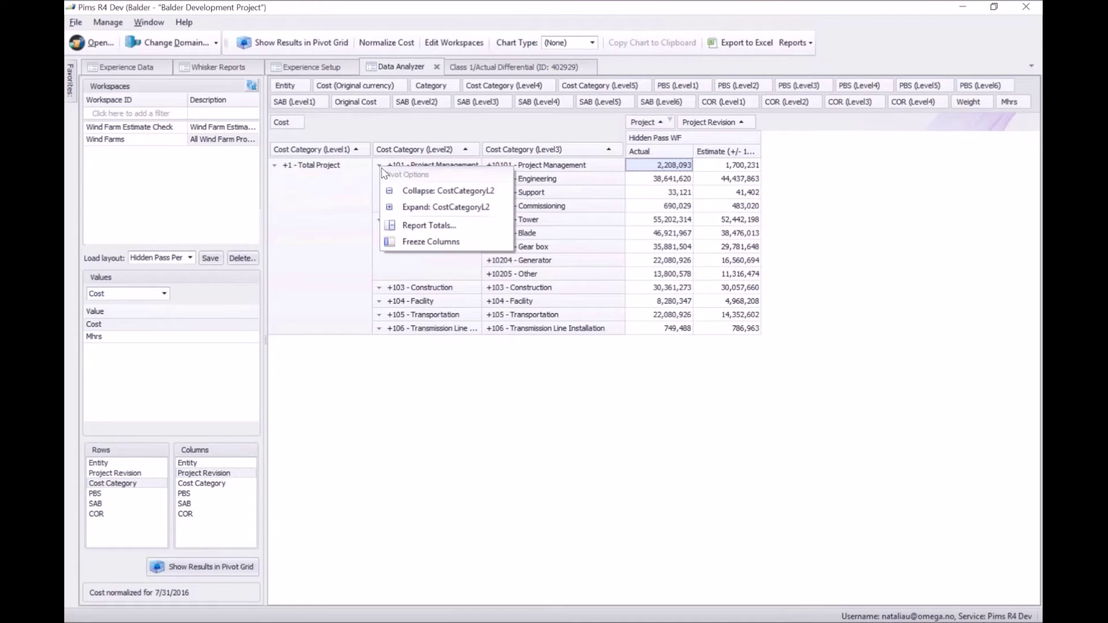
click(413, 192)
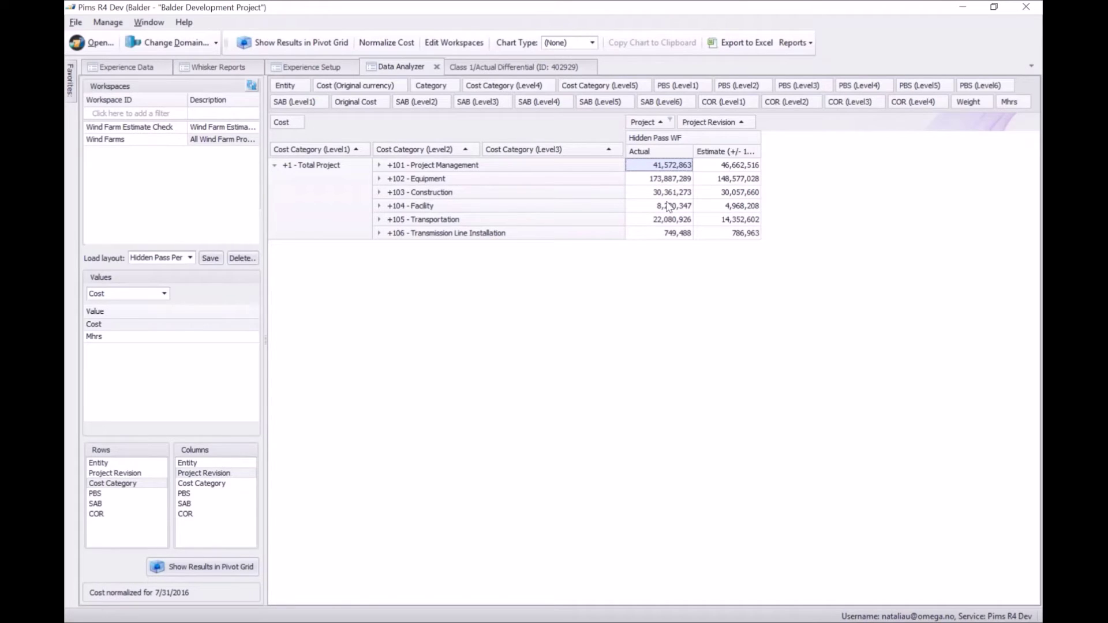
Step: Expand the +102 Equipment category and plot its Tower through Other cost rows as a Bar chart
click(692, 233)
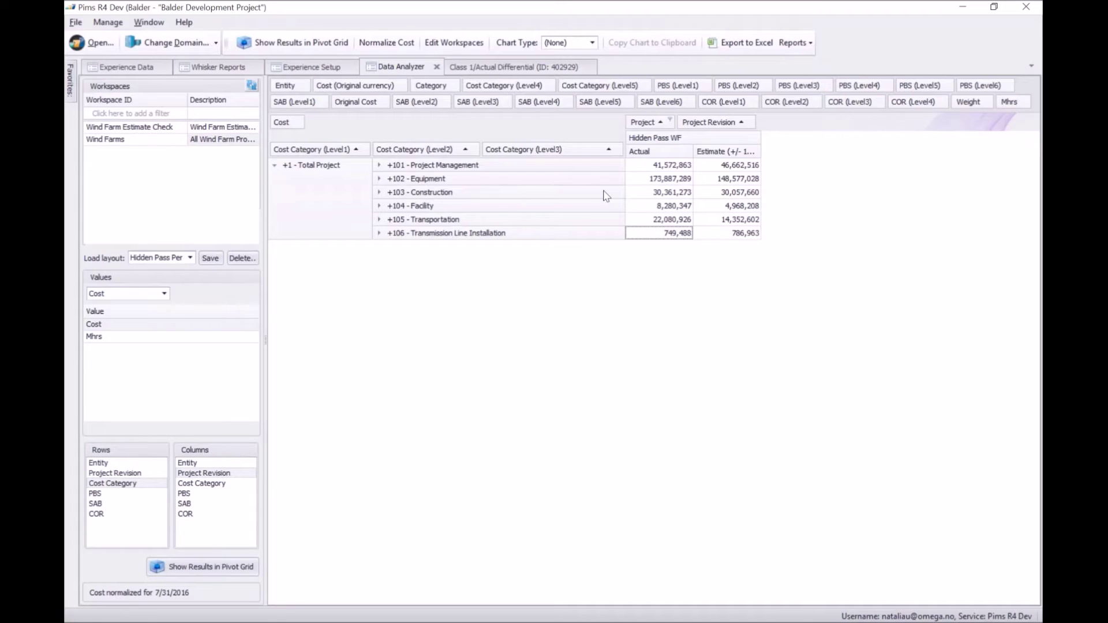
click(586, 182)
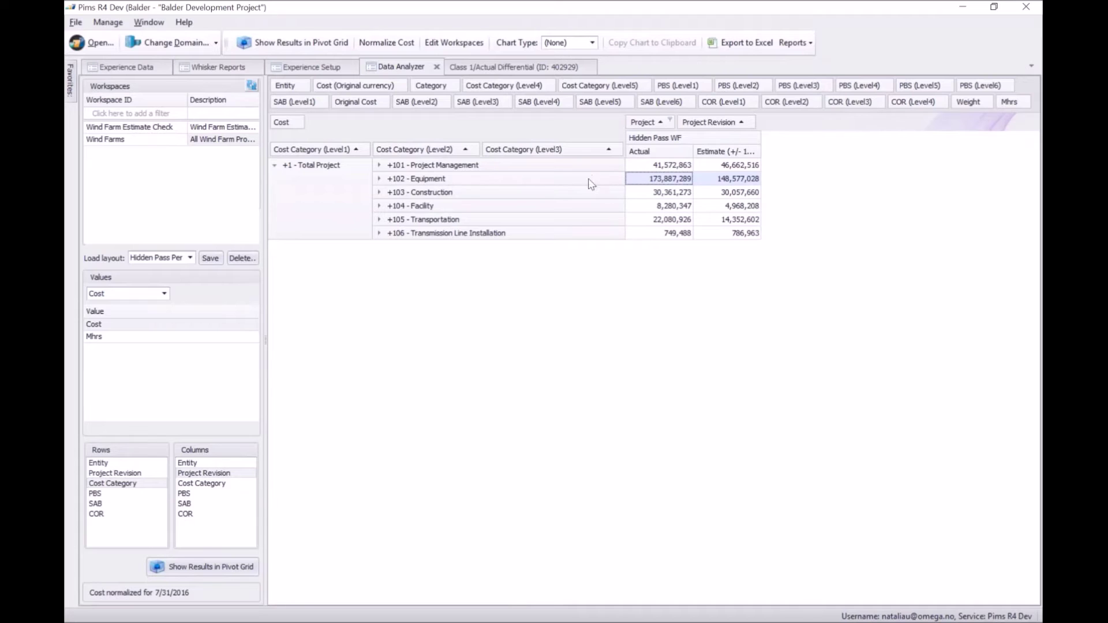
click(380, 179)
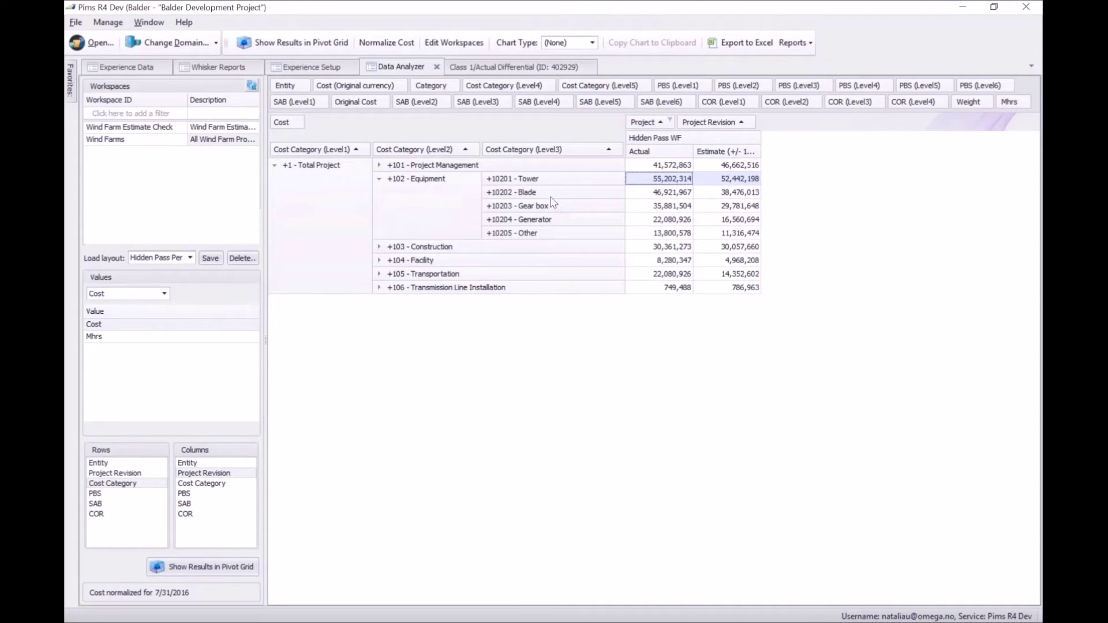
drag(547, 180, 552, 234)
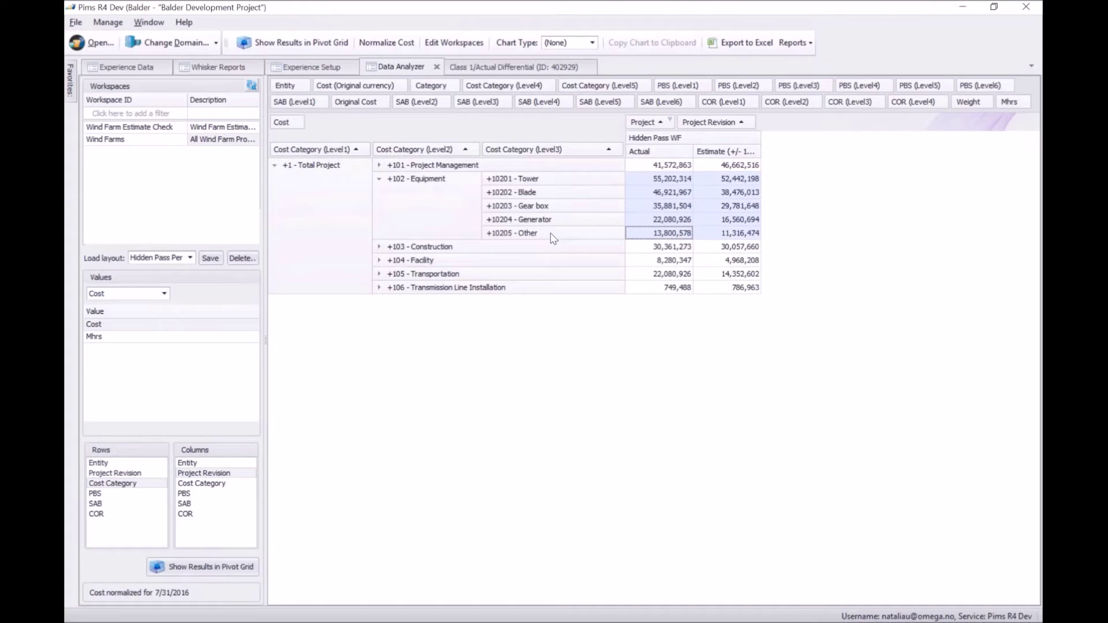
click(593, 42)
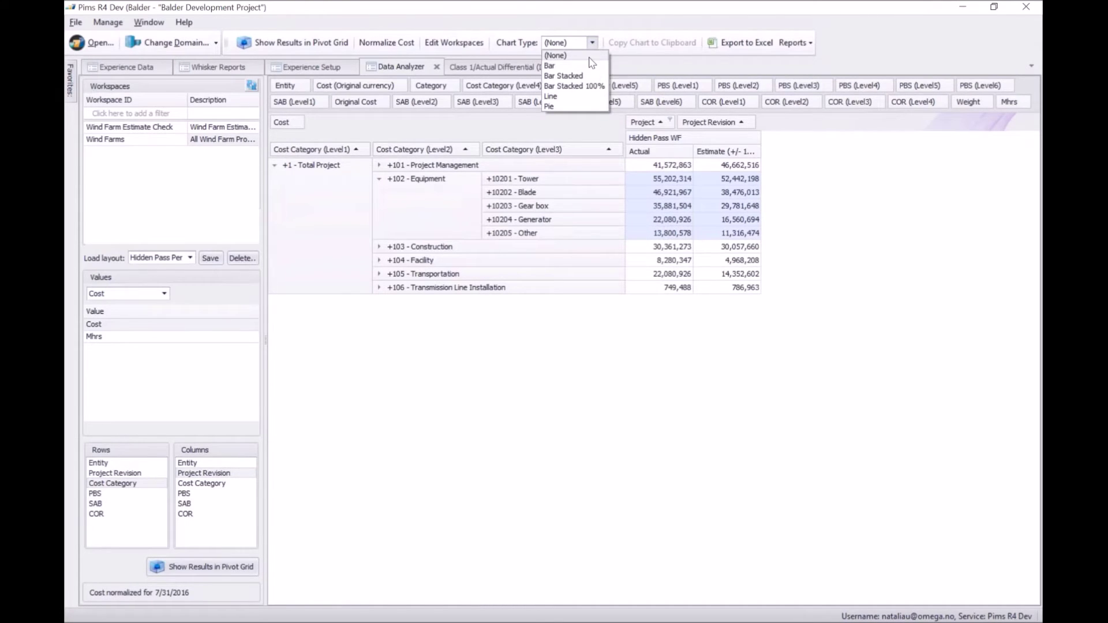
click(587, 67)
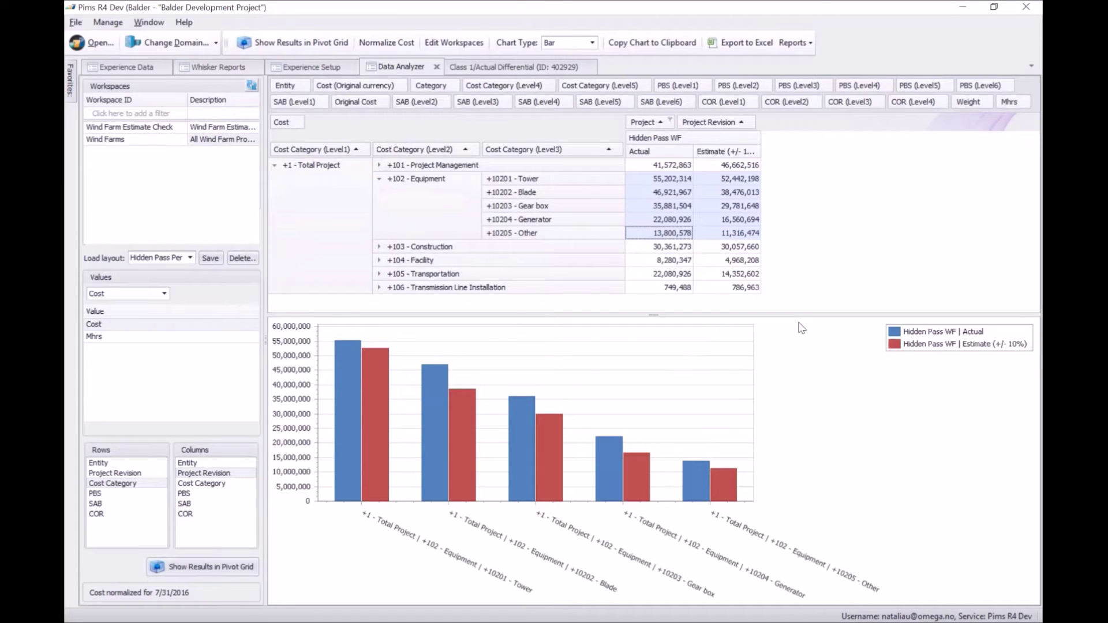
Step: Export the pivot and chart to an Excel workbook named Hidden Performnce1, open it for review and close it
mouse_move(721, 476)
click(735, 37)
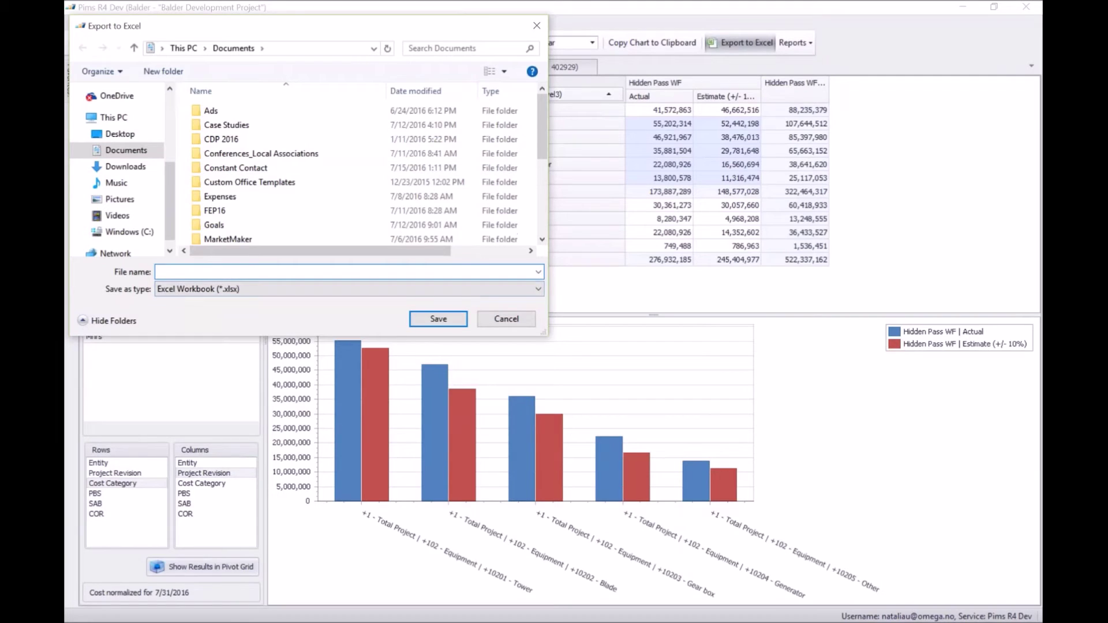
text(HP)
key(BackSpace)
text(idden bPerformnce1)
click(444, 319)
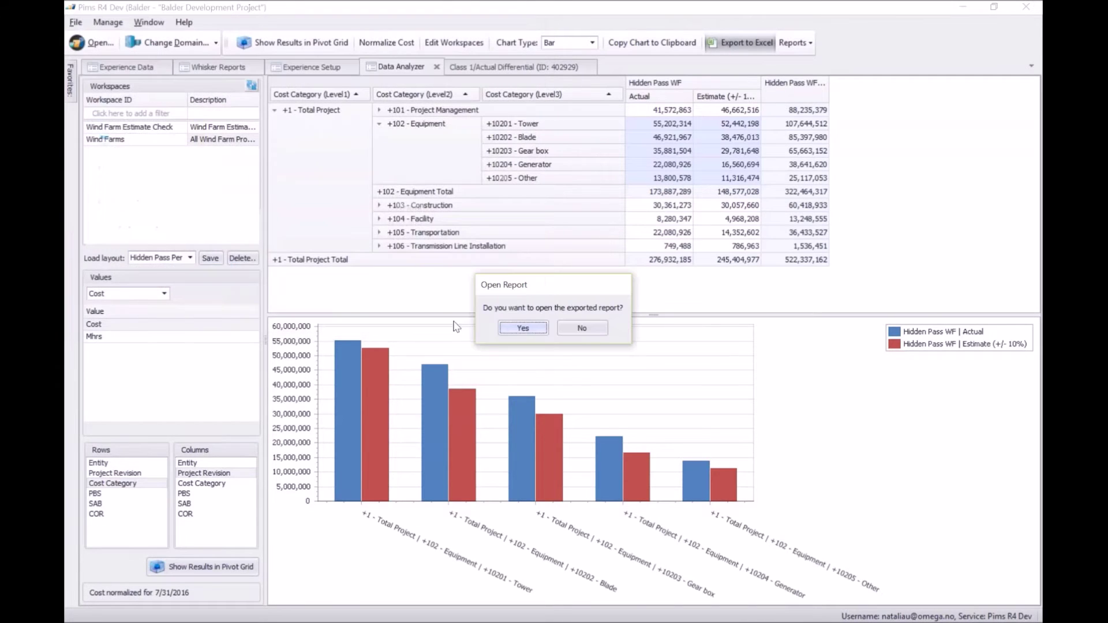
click(522, 327)
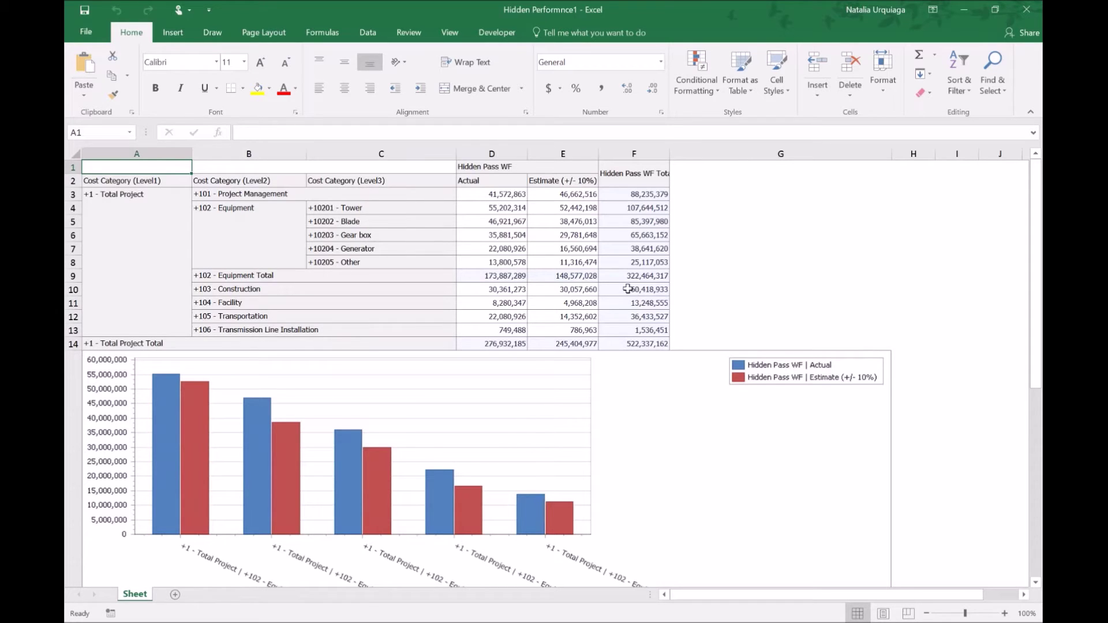
click(1034, 15)
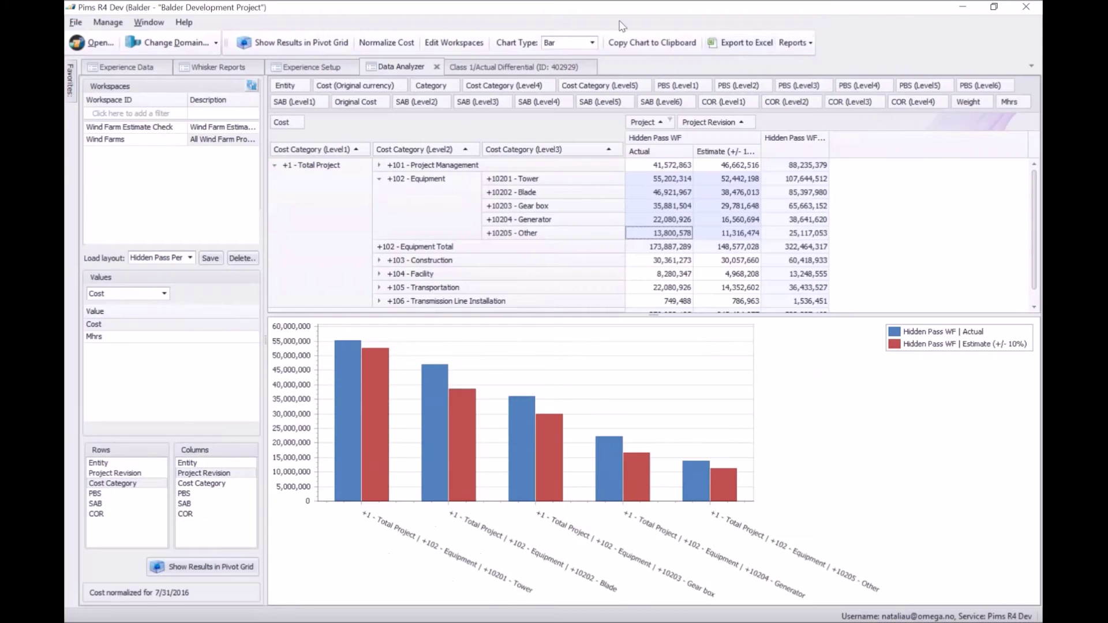
Step: Set the chart type to (None) and show the Key Data values in the pivot grid
click(592, 42)
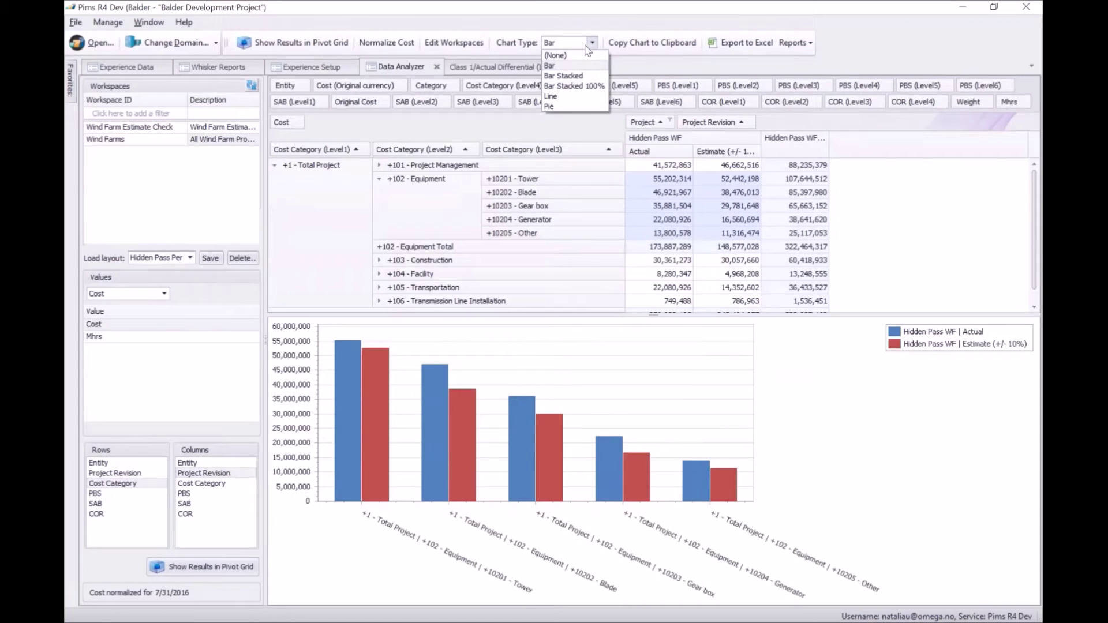
click(584, 58)
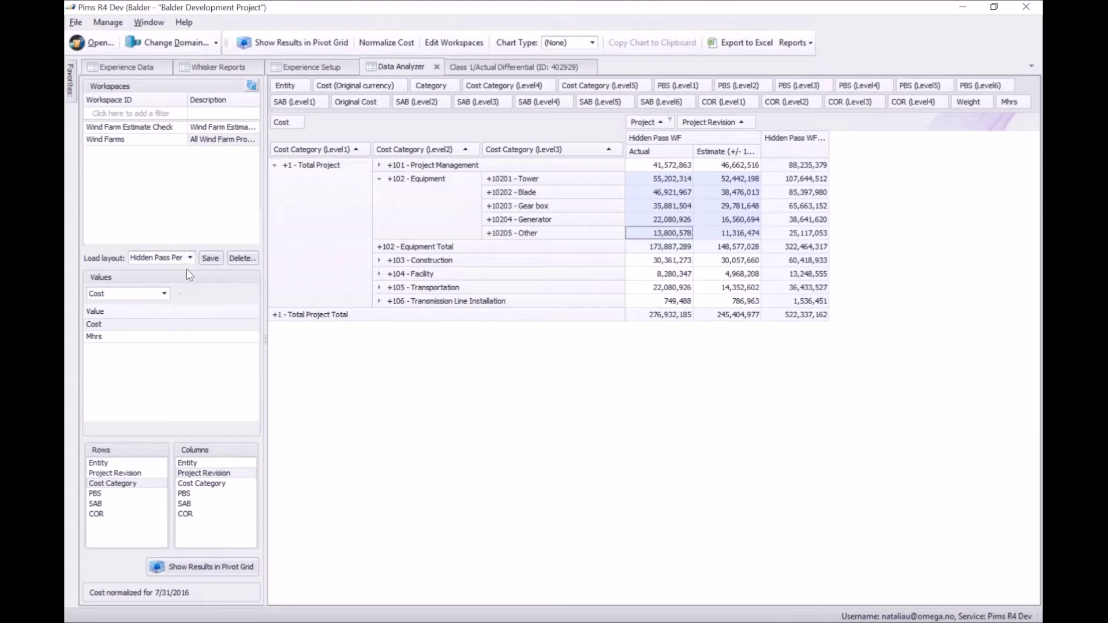
click(164, 293)
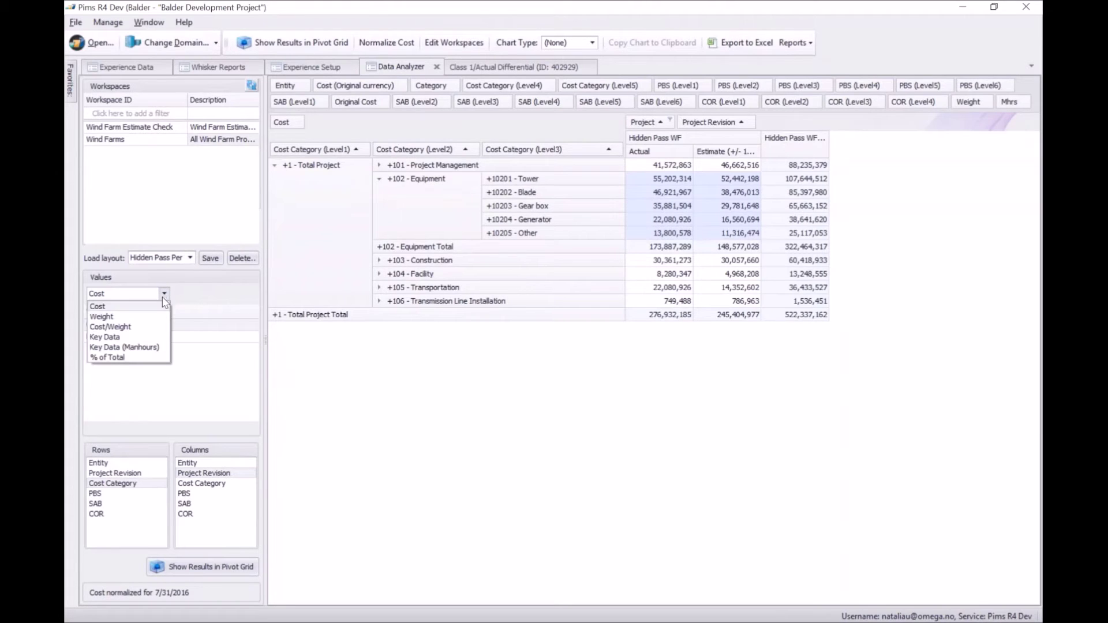
click(133, 339)
click(216, 566)
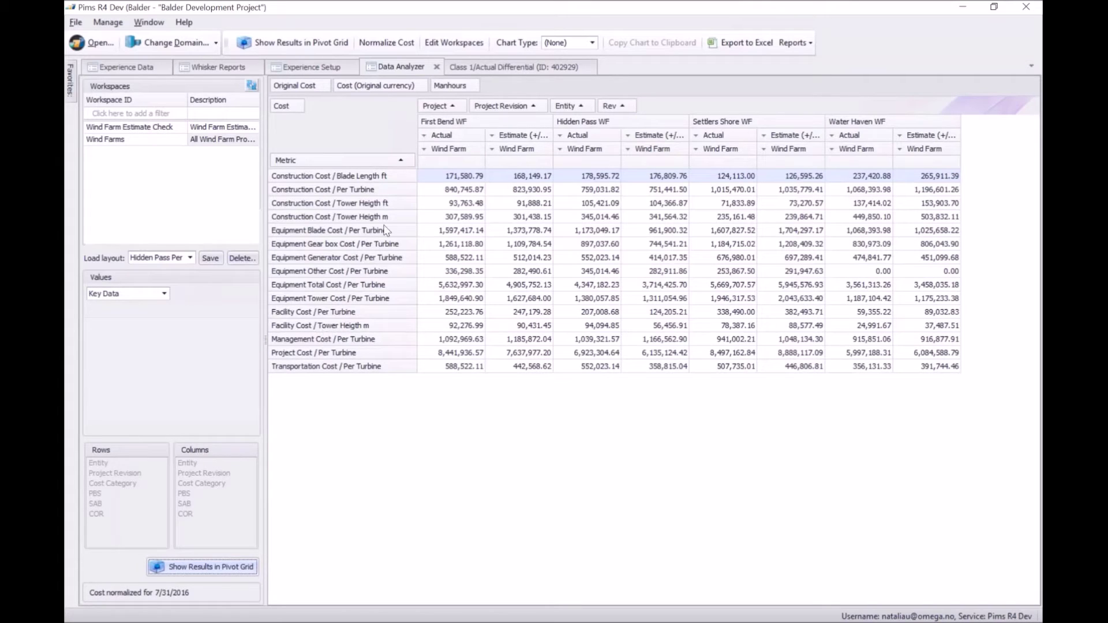
Step: Filter the metrics to the Hidden Pass WF project only and inspect its project and total equipment costs per turbine
click(462, 104)
click(467, 130)
click(467, 154)
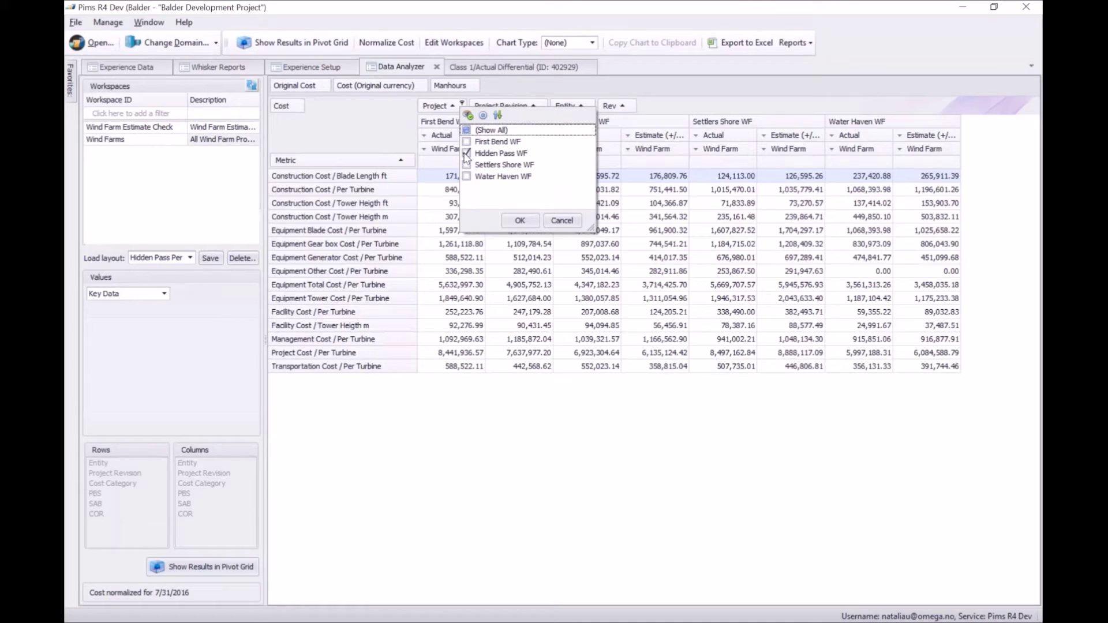
click(520, 221)
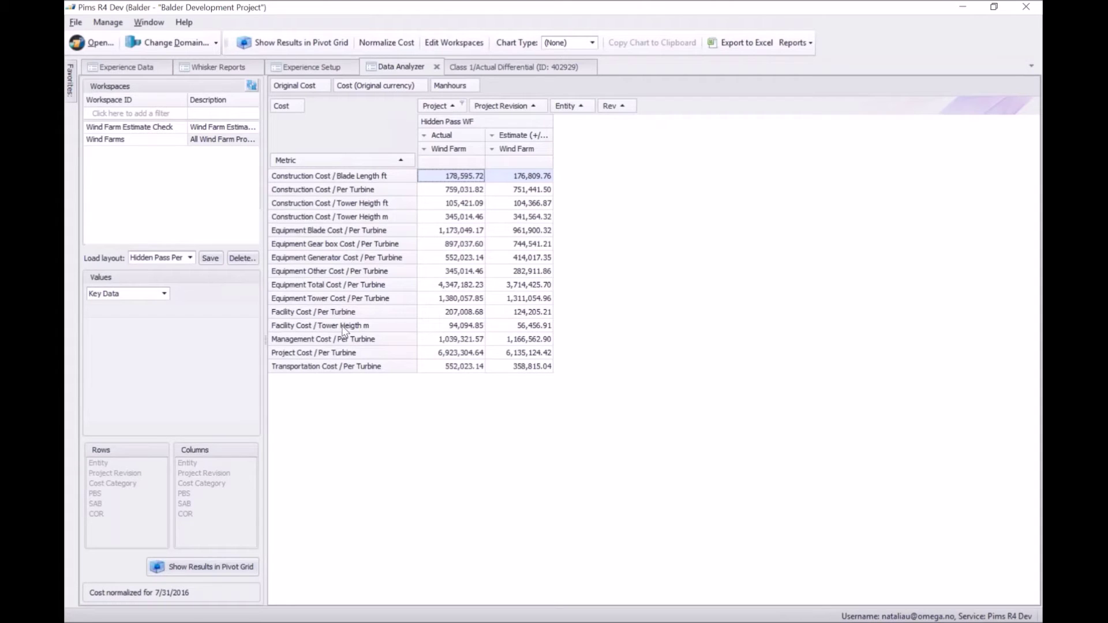
click(315, 355)
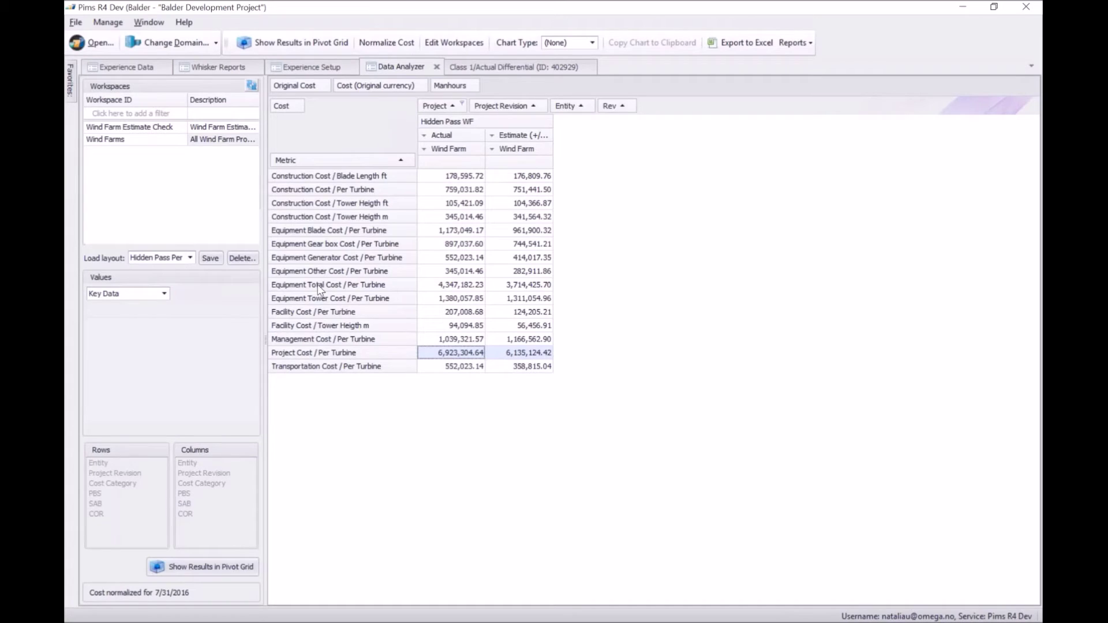
click(352, 284)
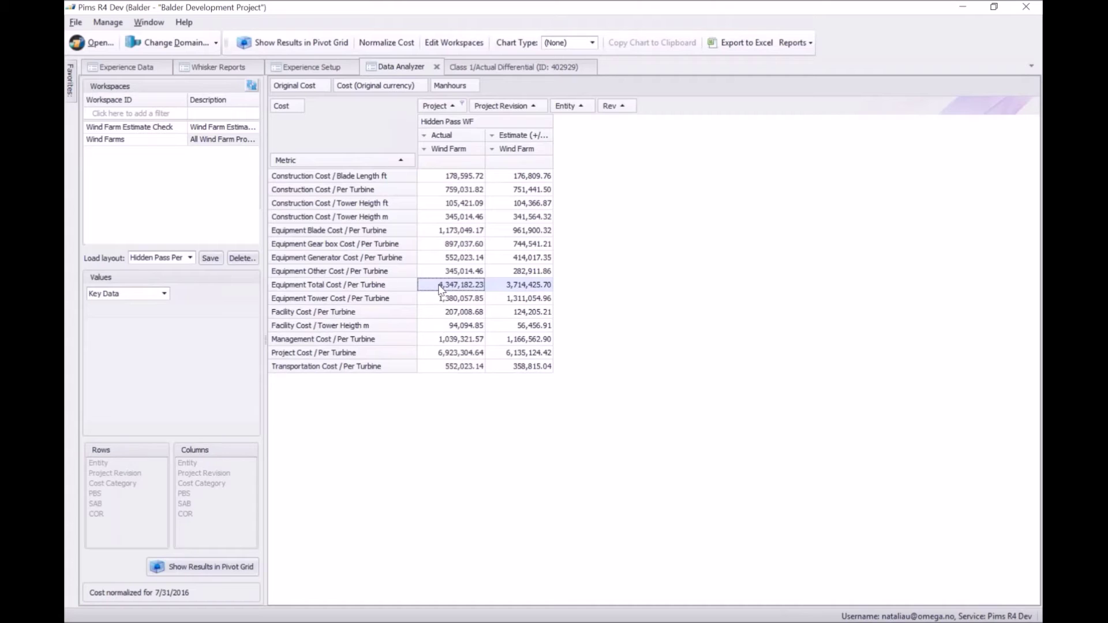
Step: Plot the Equipment Blade, Gear box, Generator, Other and Tower per-turbine costs as a Bar chart, excluding Equipment Total Cost
click(323, 232)
drag(324, 232, 327, 304)
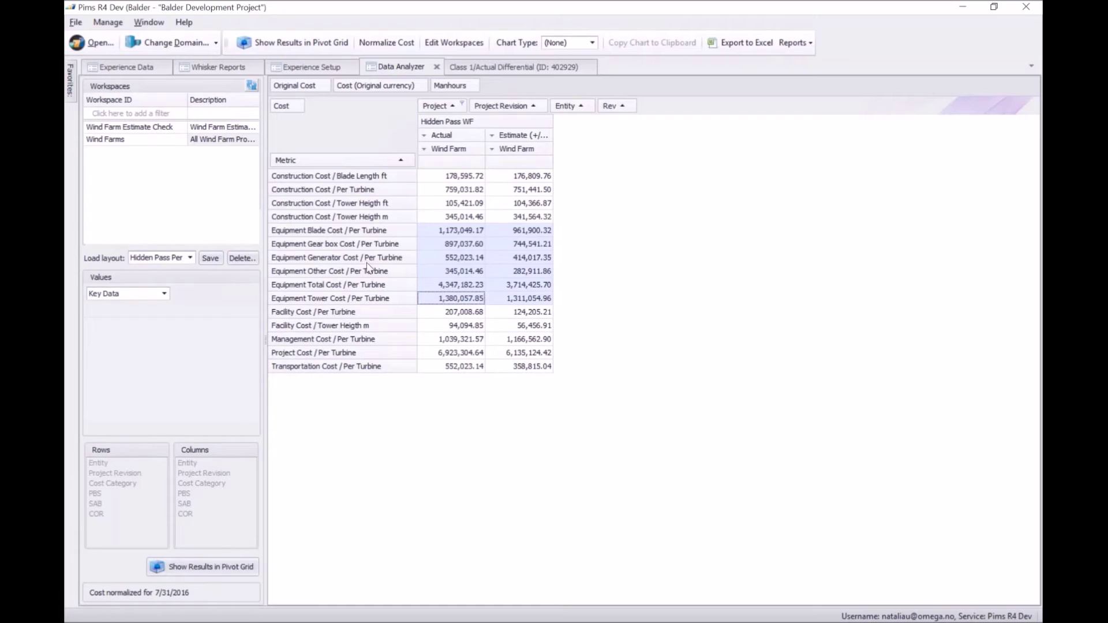
click(592, 43)
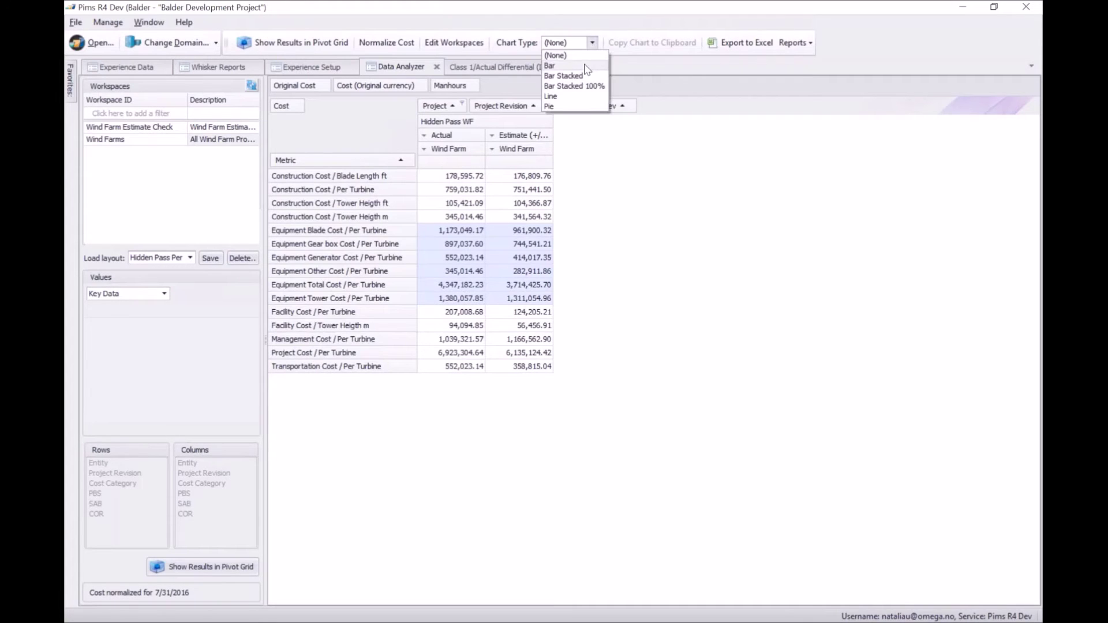
click(584, 64)
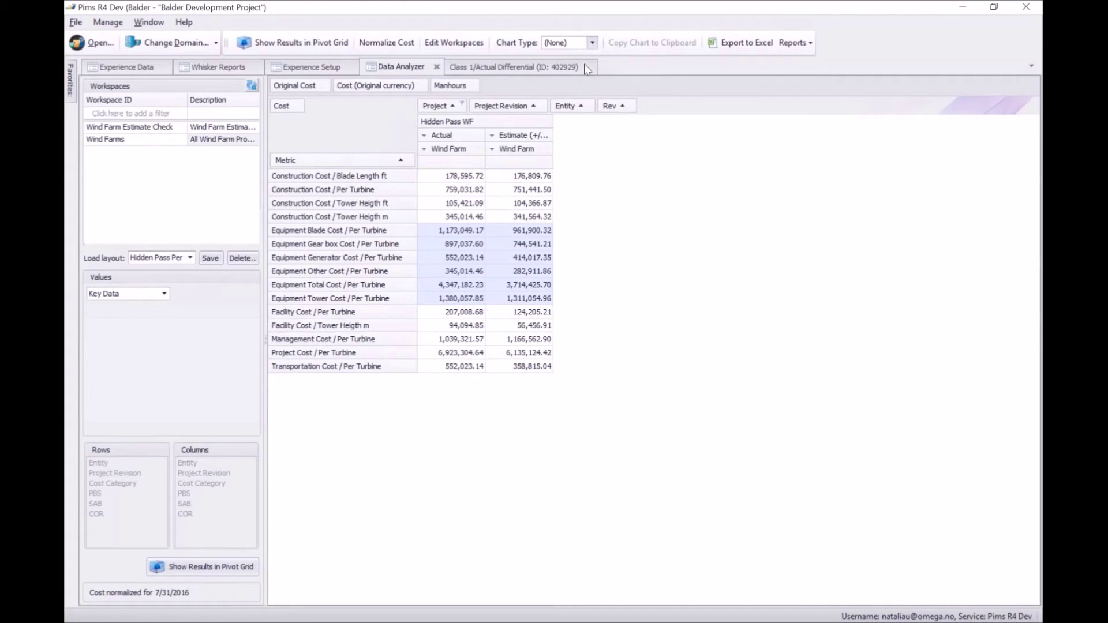
ctrl+click(358, 287)
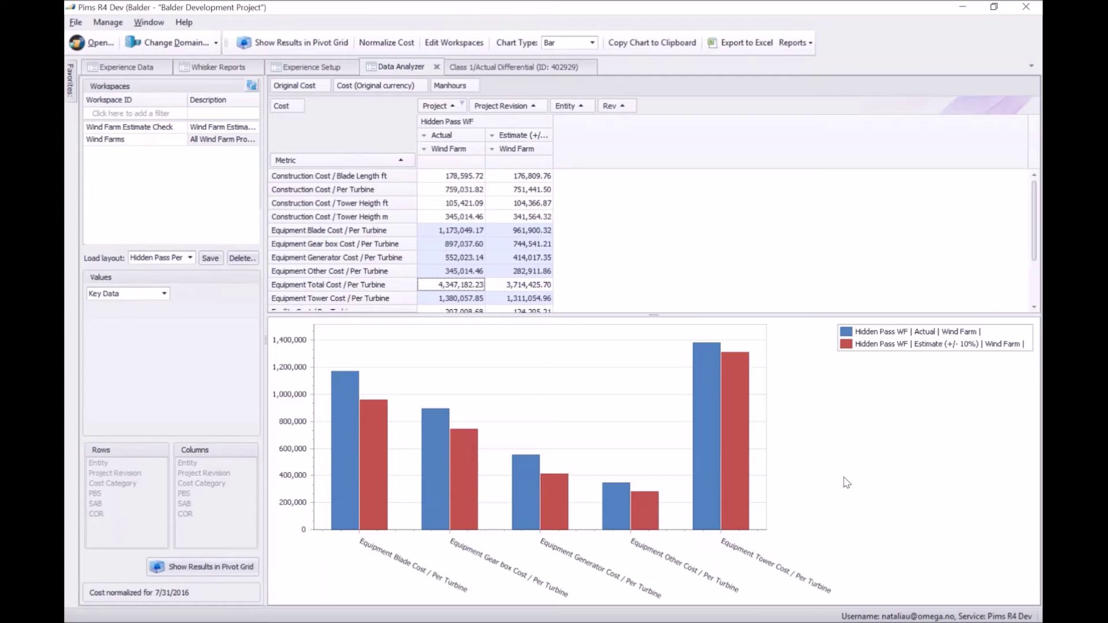
mouse_move(748, 375)
Step: Remove the chart and filter the metrics to show all projects with only their Actual revision
click(593, 43)
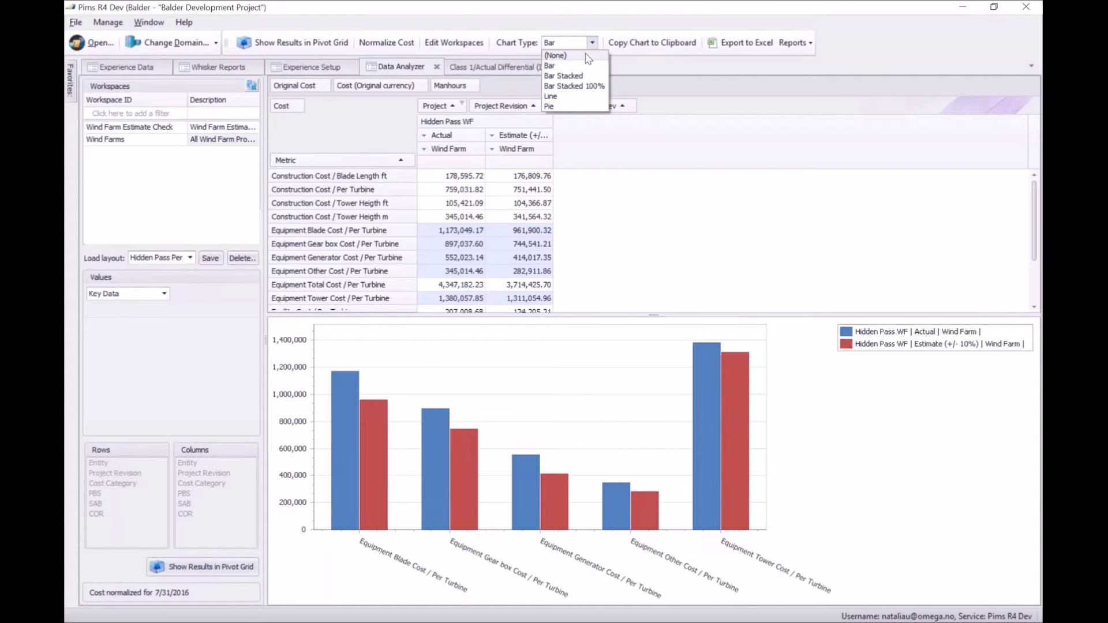
click(555, 53)
click(462, 104)
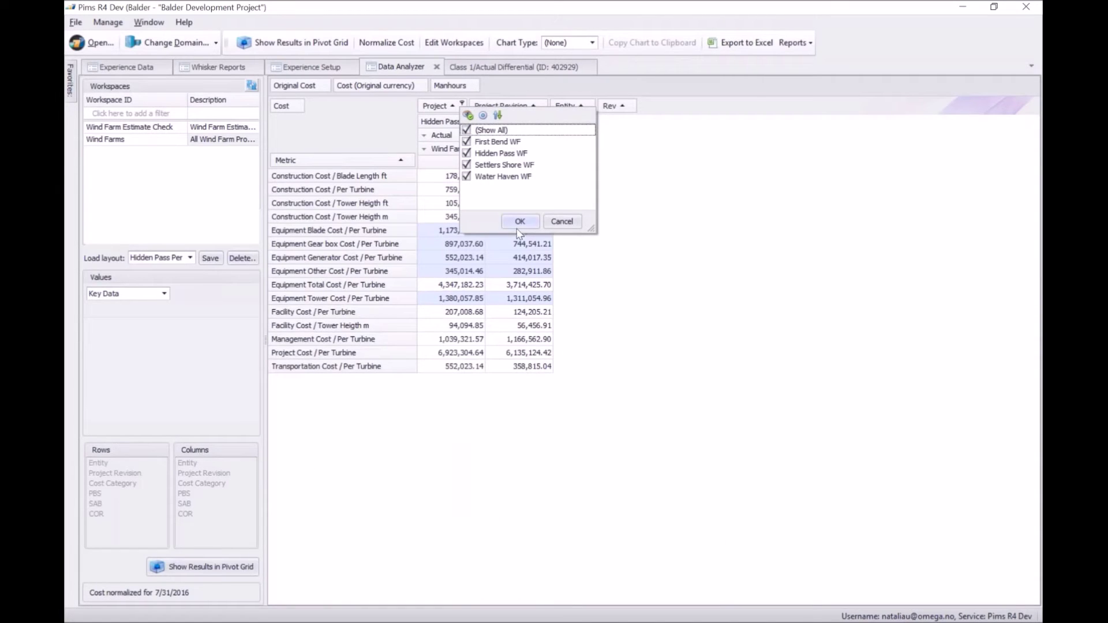
click(518, 223)
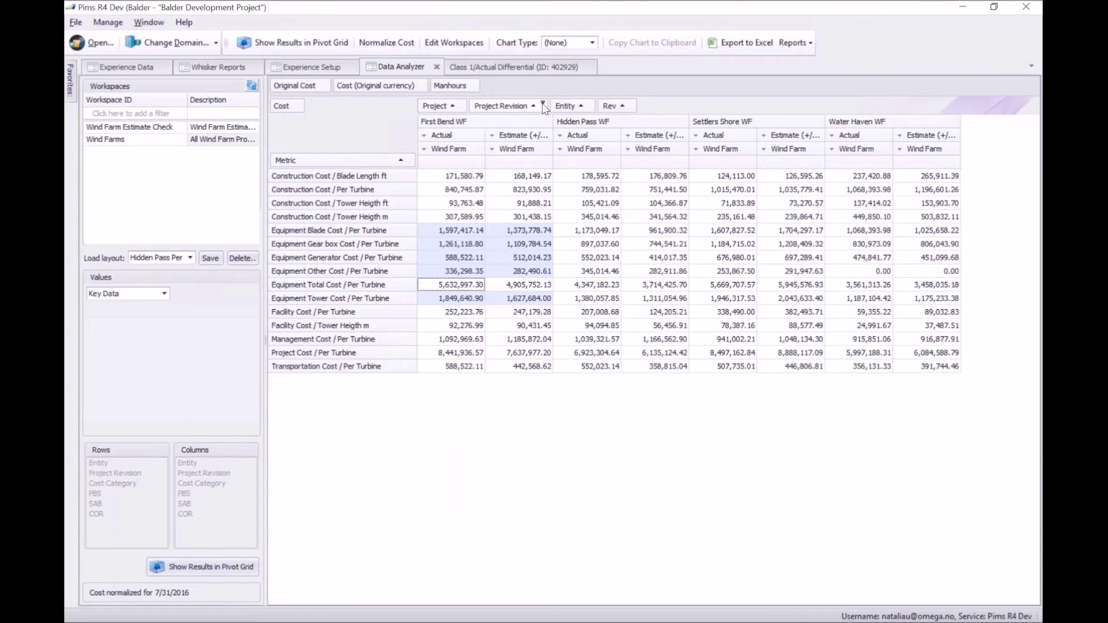
click(543, 104)
click(547, 153)
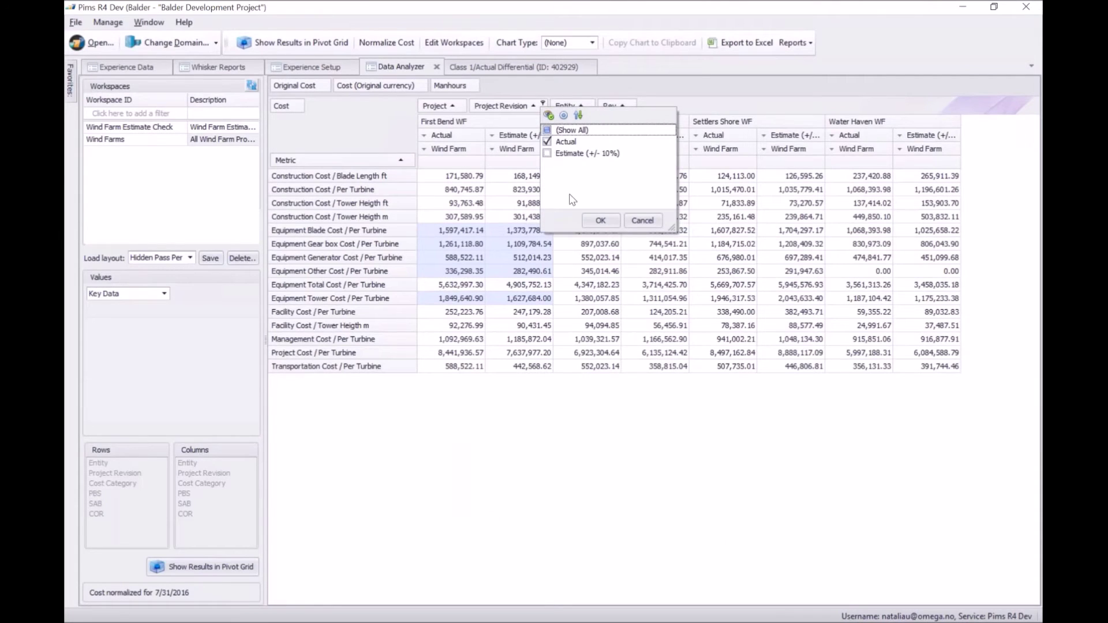
click(601, 221)
Step: Plot all projects' actual equipment per-turbine costs as a Bar chart, leaving out the Equipment Total Cost row
drag(318, 232, 326, 299)
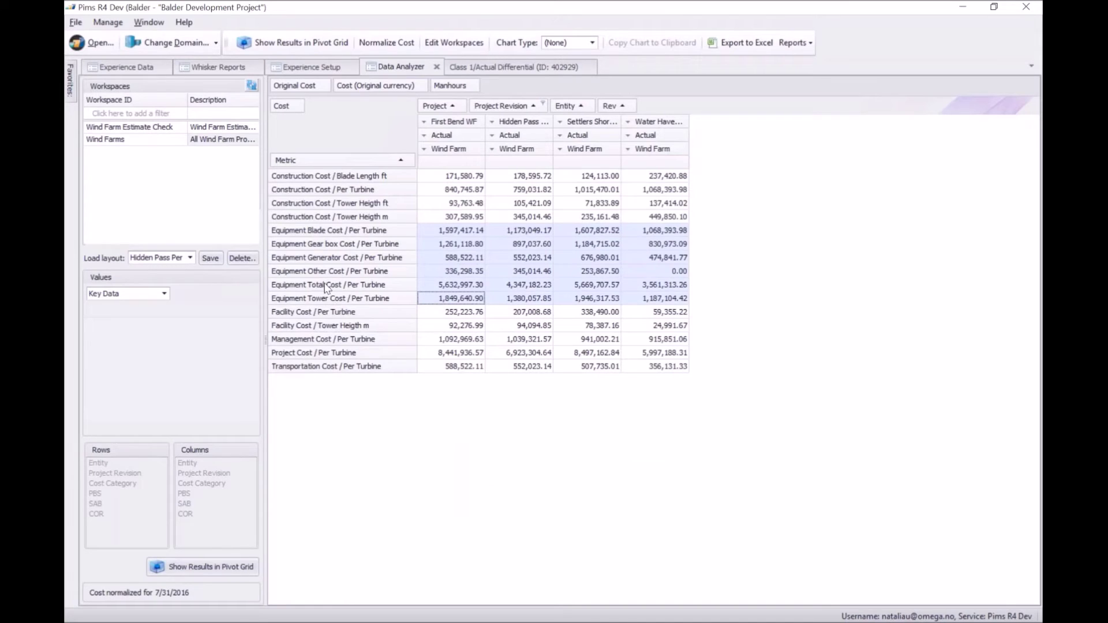
ctrl+click(342, 288)
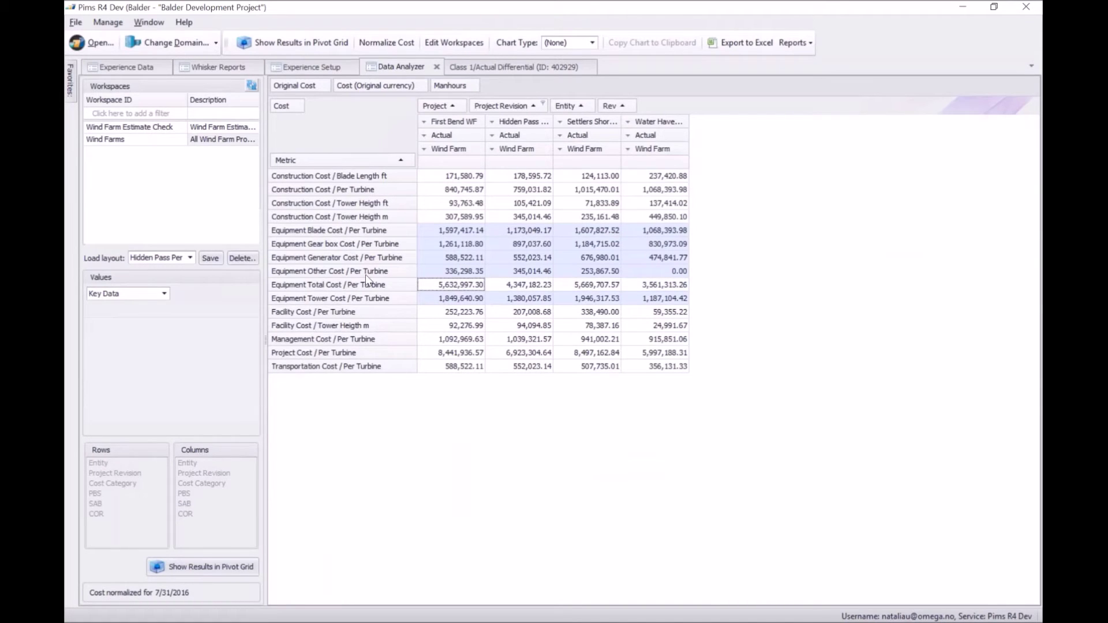
click(593, 43)
click(562, 58)
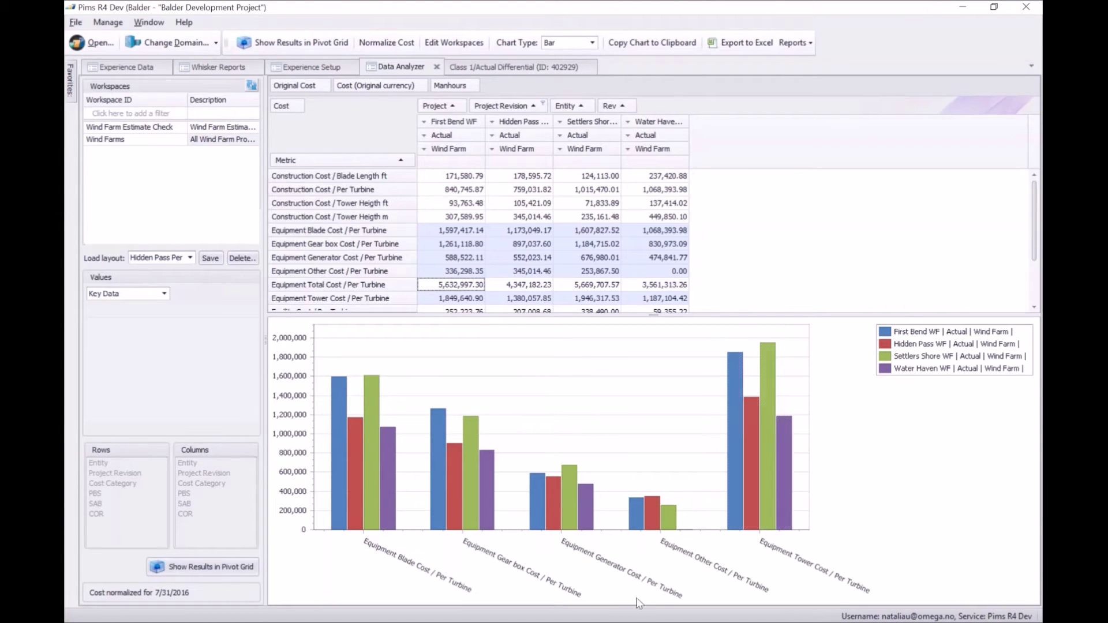
Step: Switch to the PowerPoint slide show with the Project Analysis scenario
key(alt+Tab)
key(alt+Tab)
key(alt+Tab)
key(alt+Tab)
key(alt+Tab)
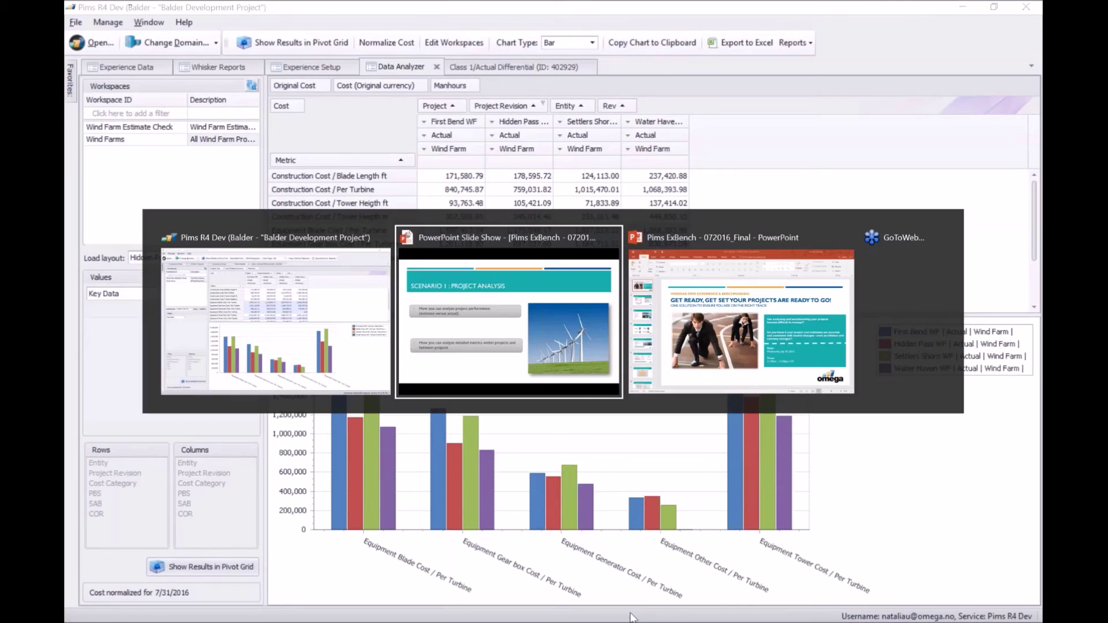
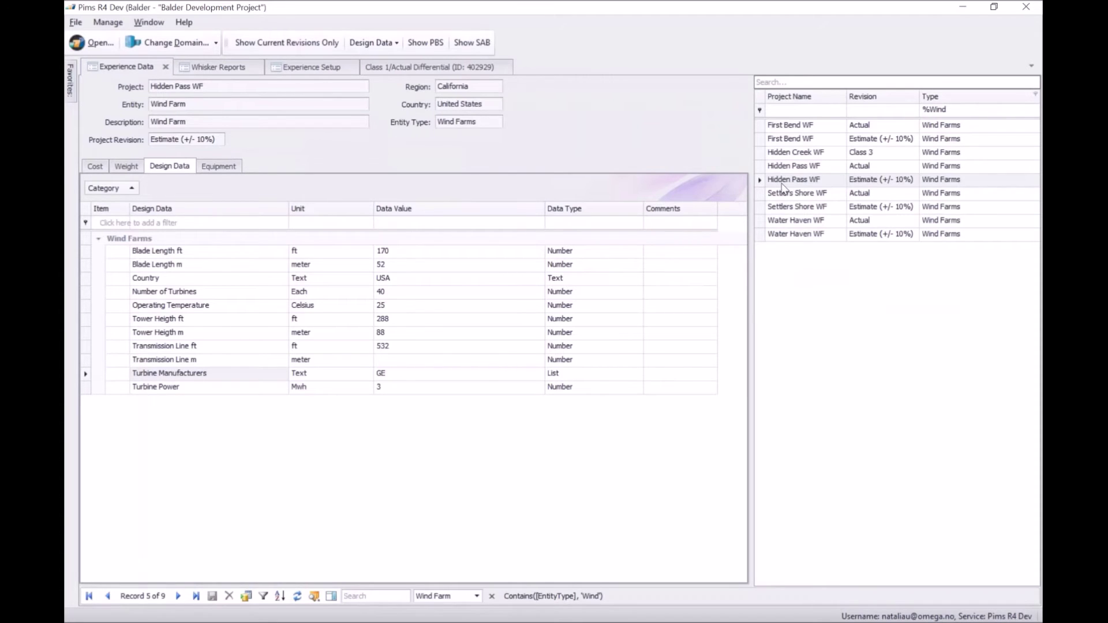
Step: Review the design data and cost lines of the Hidden Creek WF Class 3 record
click(783, 153)
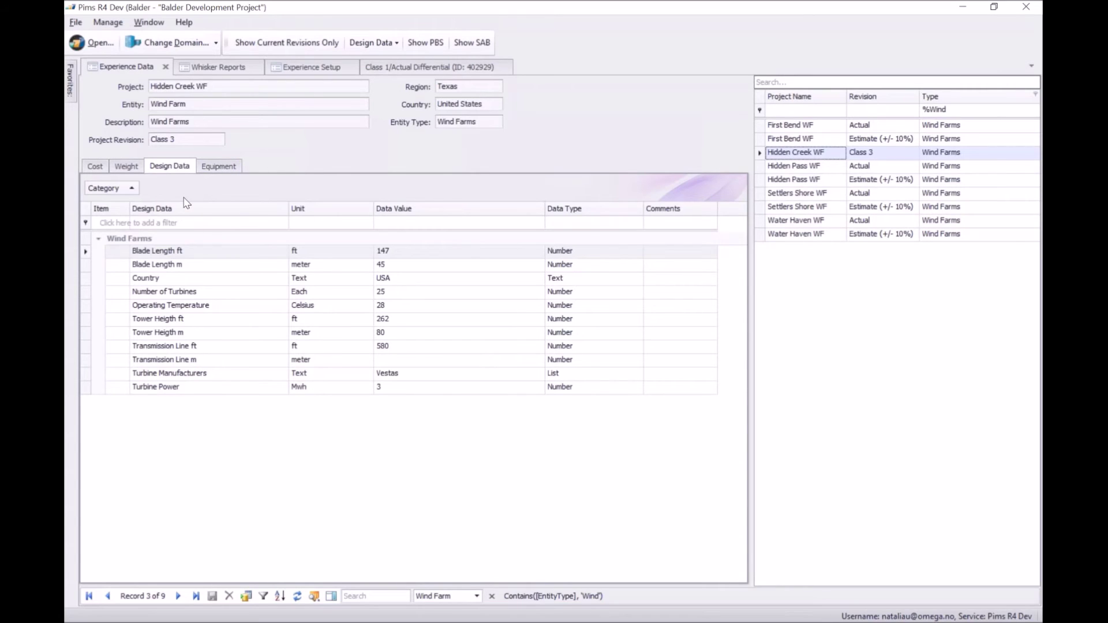
click(95, 166)
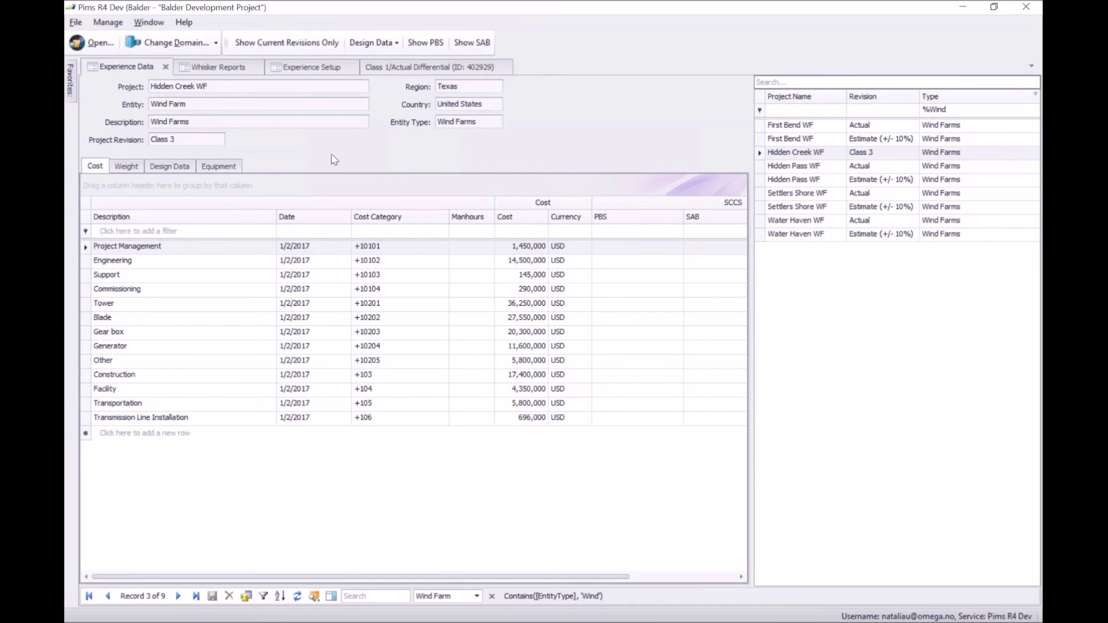
Step: Open the Data Analyzer with the Wind Farm Estimate Validation layout and select the Hidden Creek Class 3 column
mouse_move(72, 82)
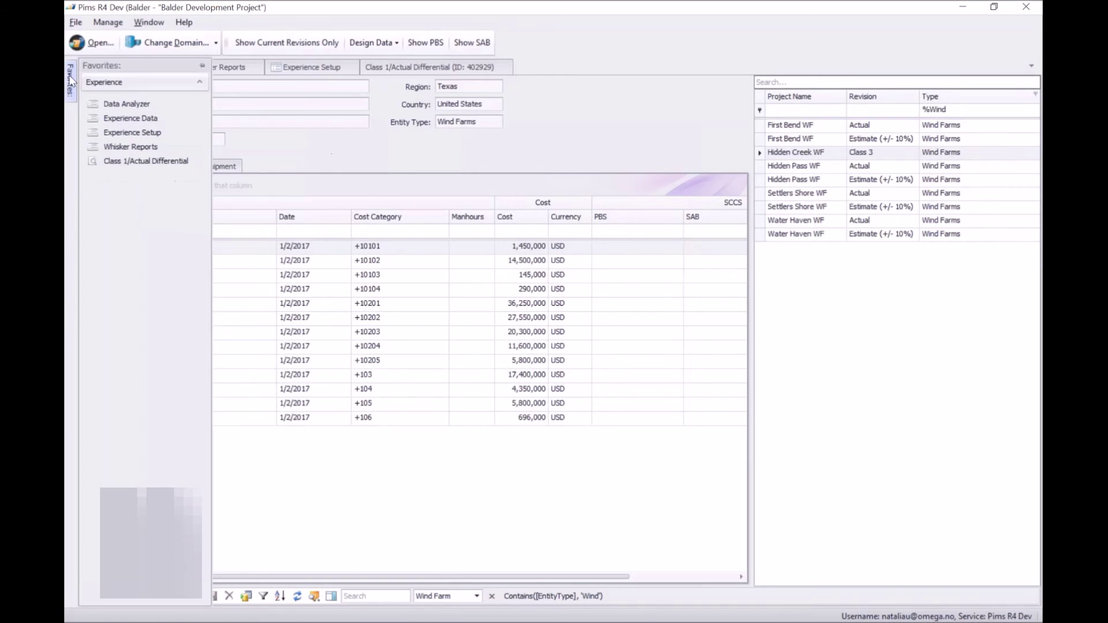
click(123, 105)
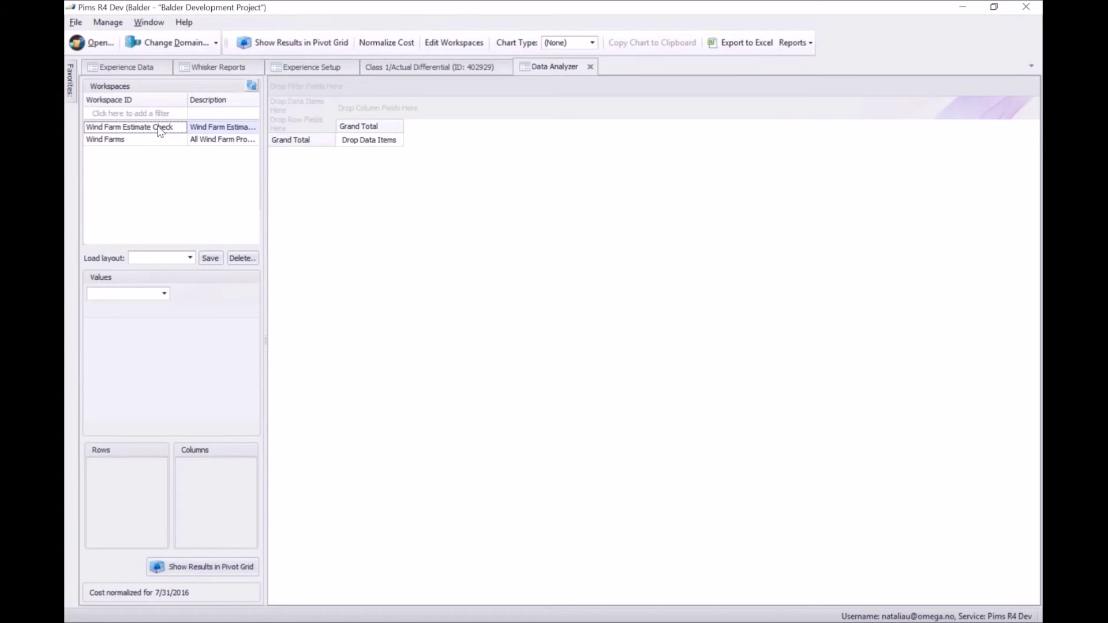
click(191, 259)
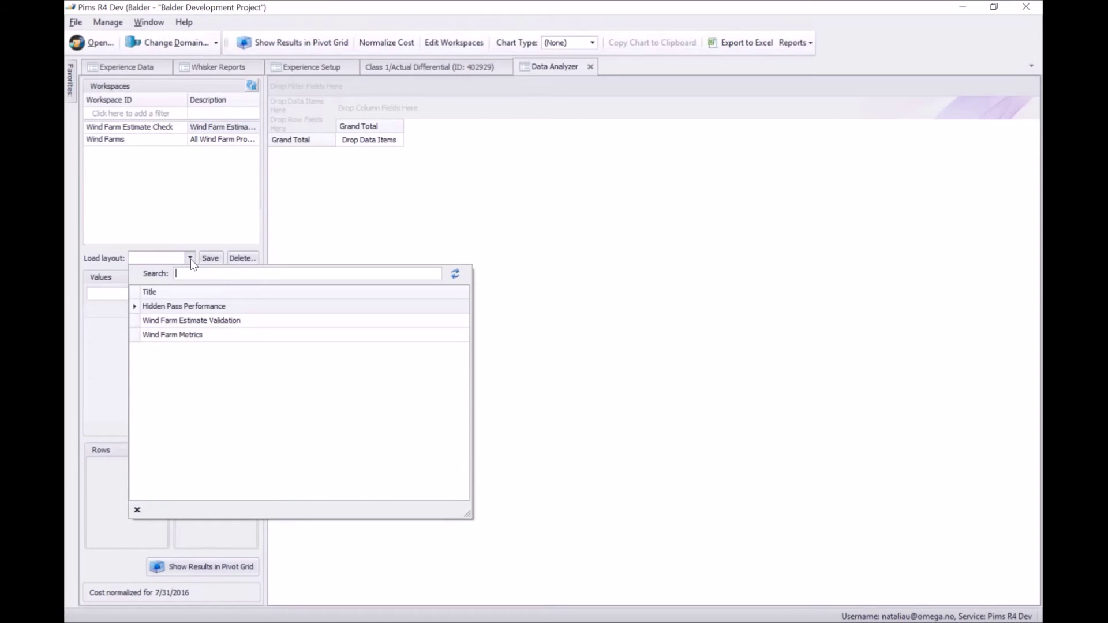
click(183, 321)
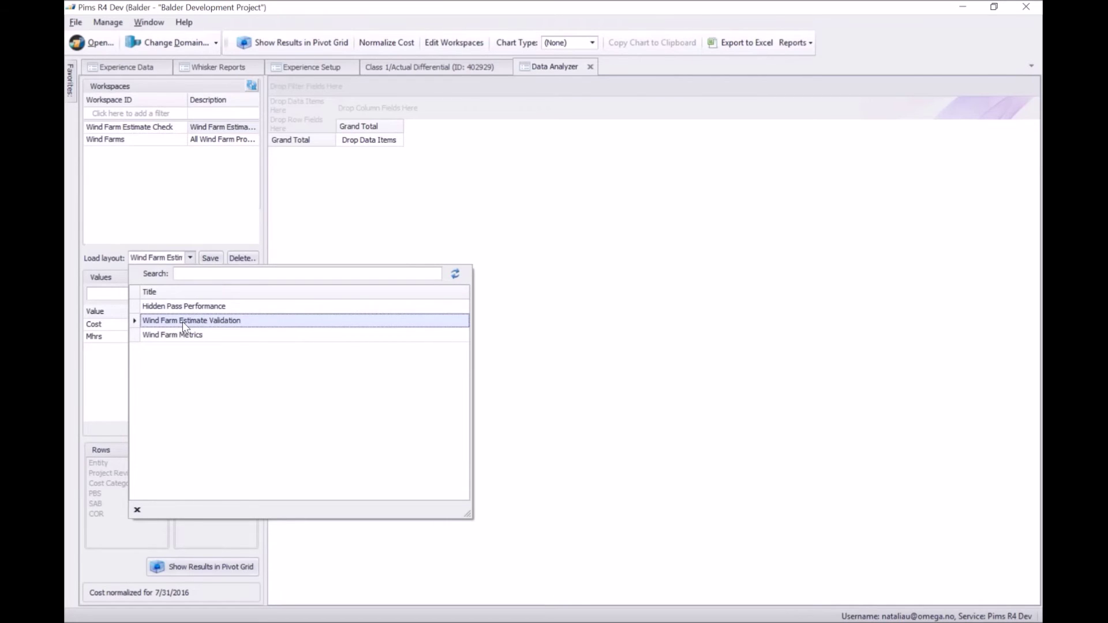
click(182, 321)
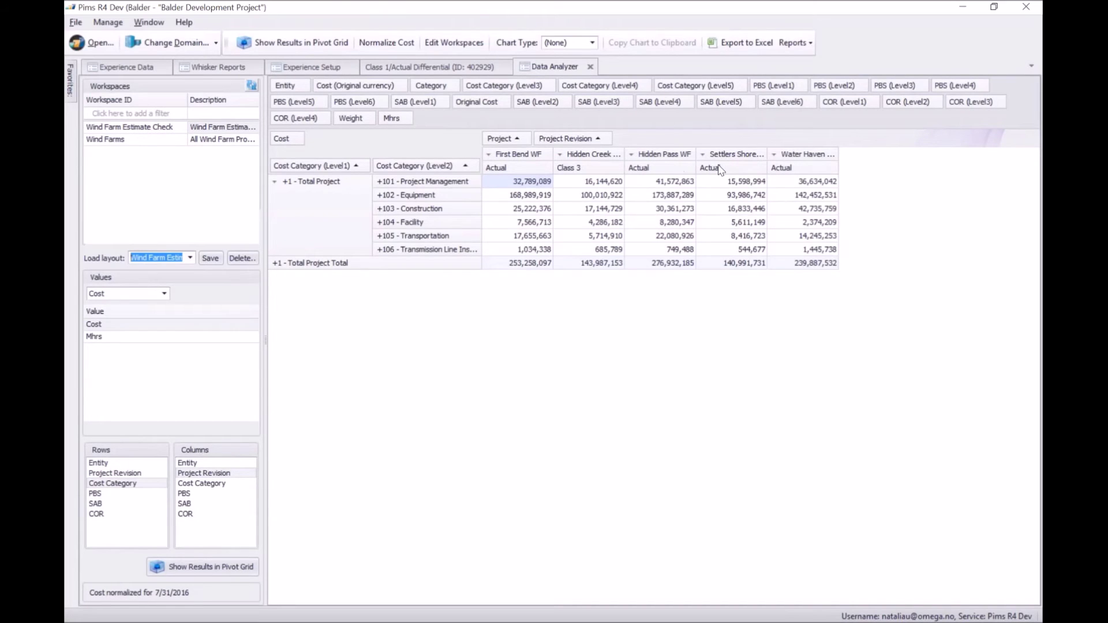
click(597, 168)
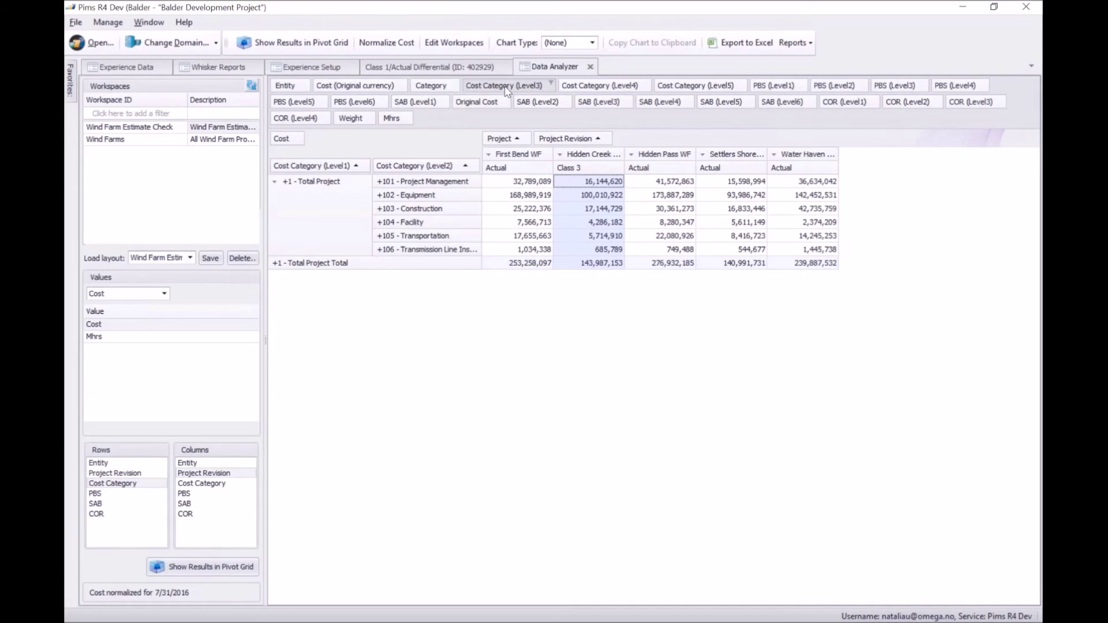
Step: Add Cost Category (Level3) as a row field after Level2 and collapse all Level2 categories
drag(506, 91, 481, 174)
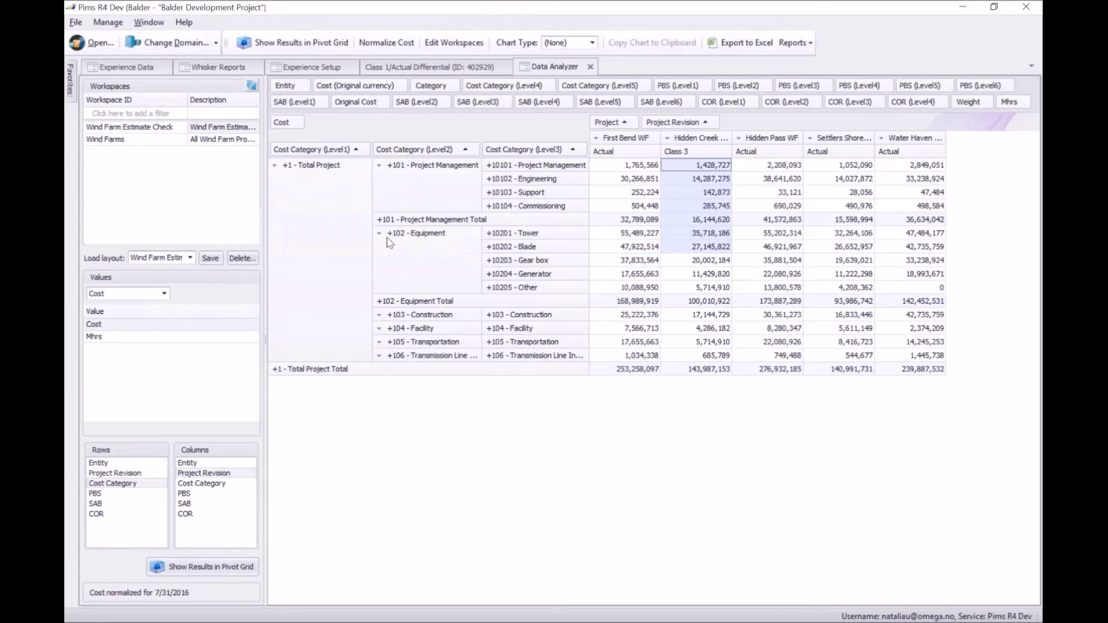
right_click(379, 234)
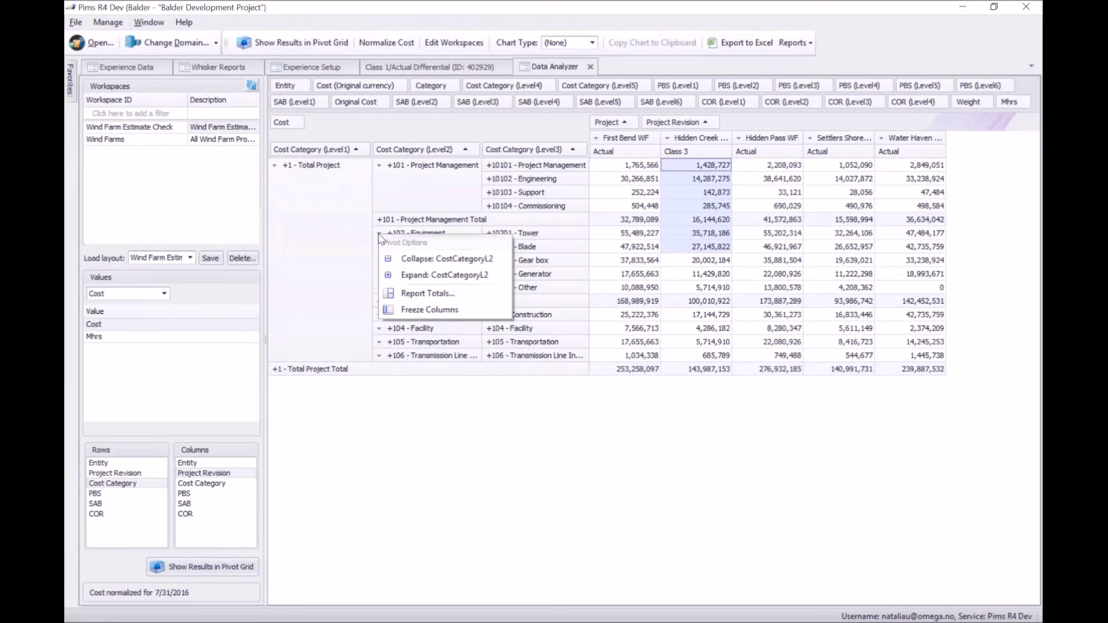
click(424, 260)
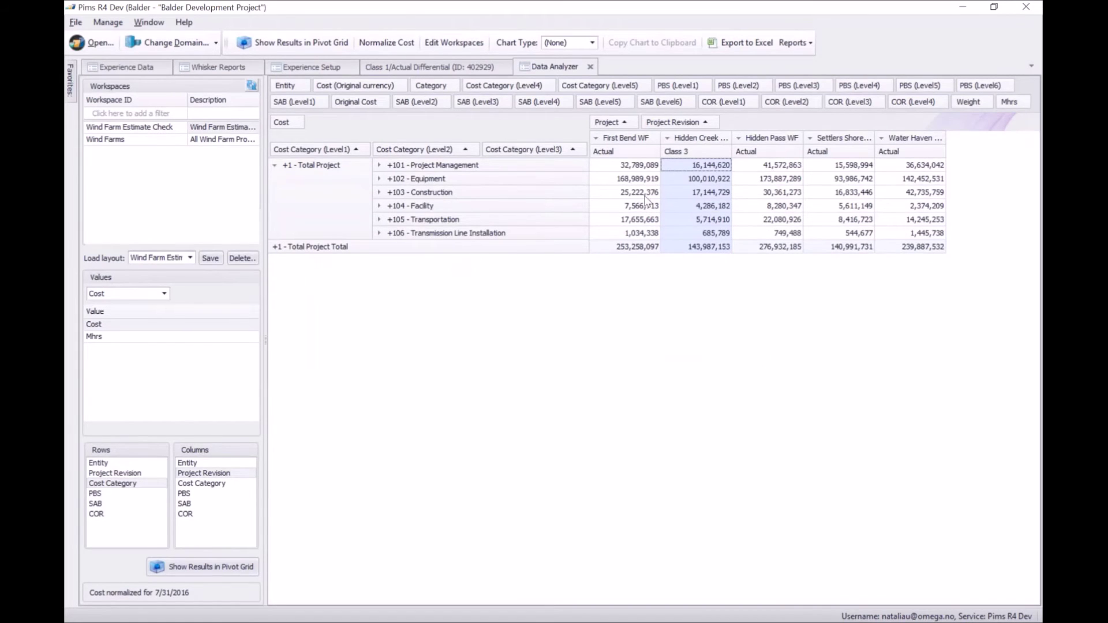
Step: Plot the +101 Project Management through +106 Transmission Line Installation rows for all projects as a Bar chart
click(444, 167)
drag(444, 174, 450, 238)
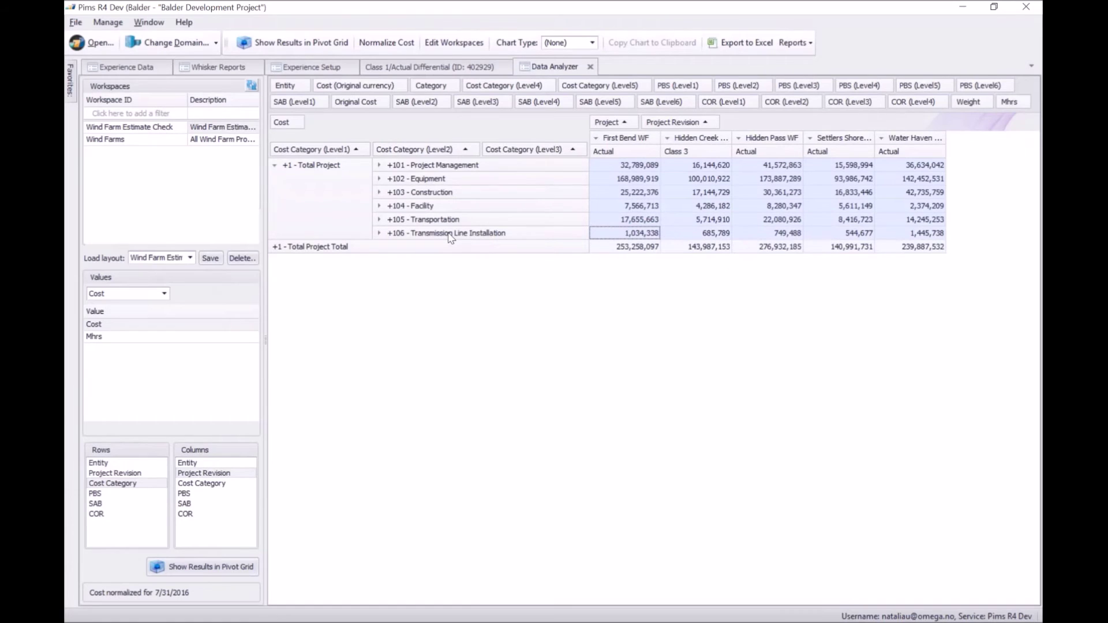
click(592, 43)
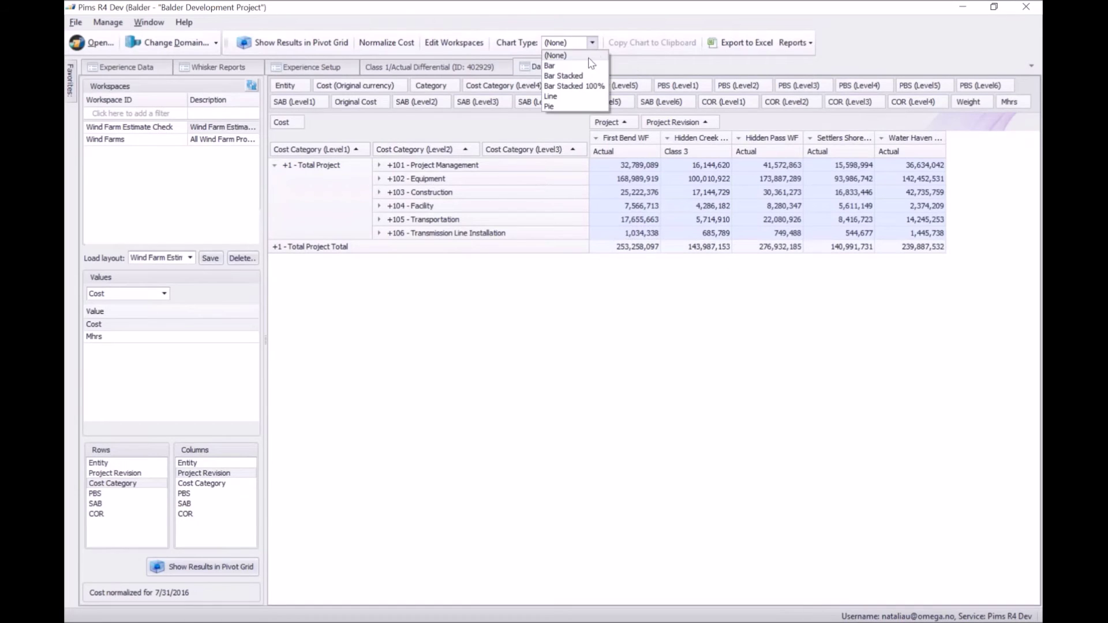
click(586, 67)
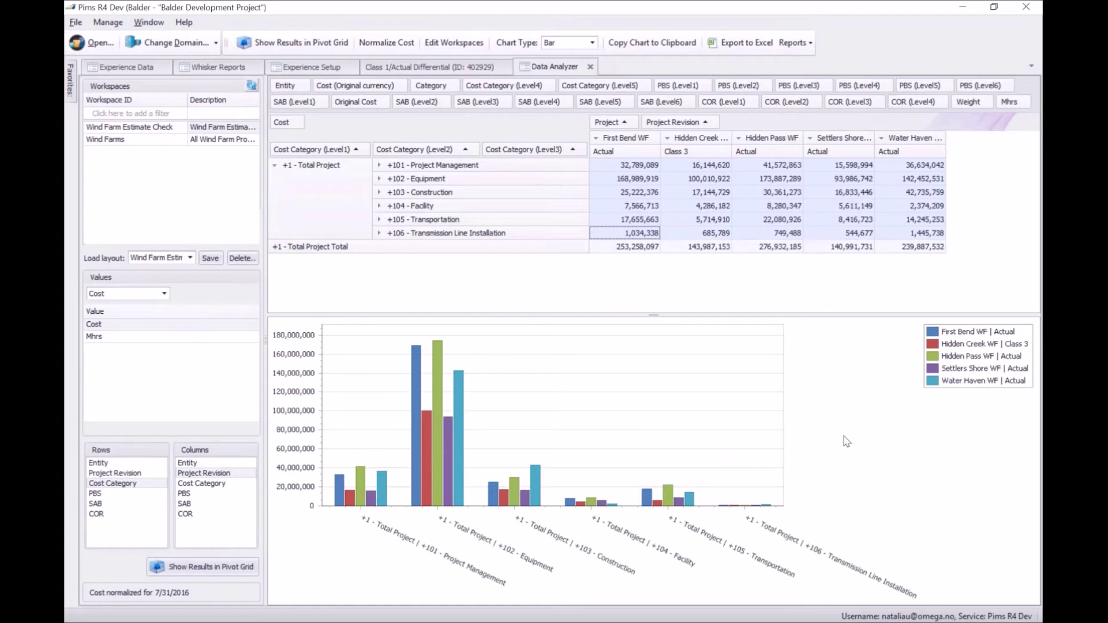
mouse_move(448, 436)
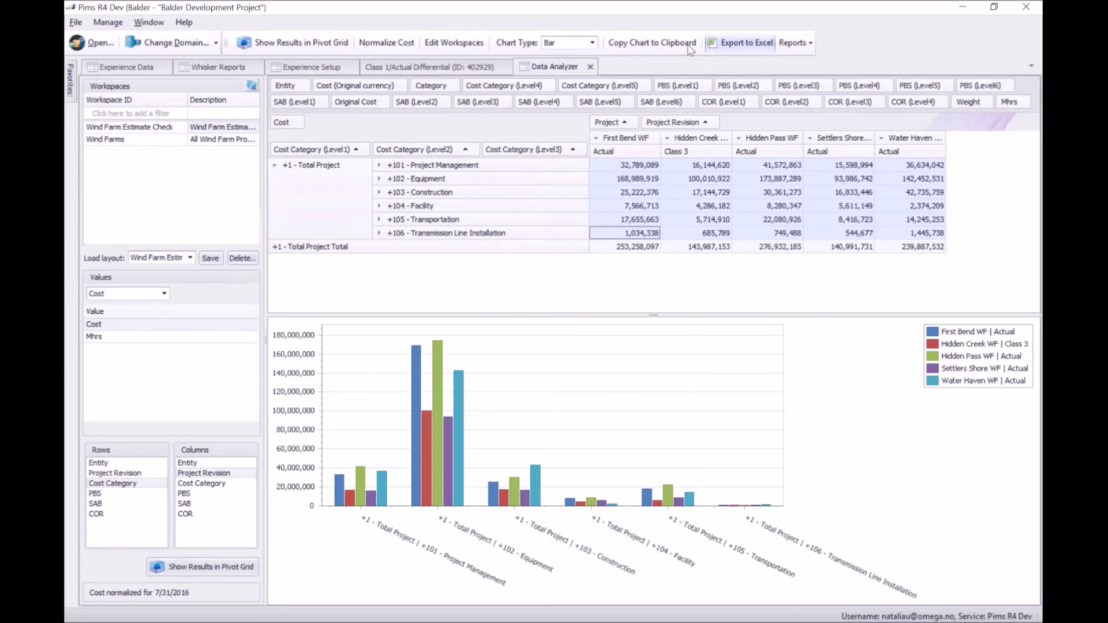
Step: View the cost category comparison as a Bar Stacked 100% chart, and set the chart type back to (None)
click(593, 44)
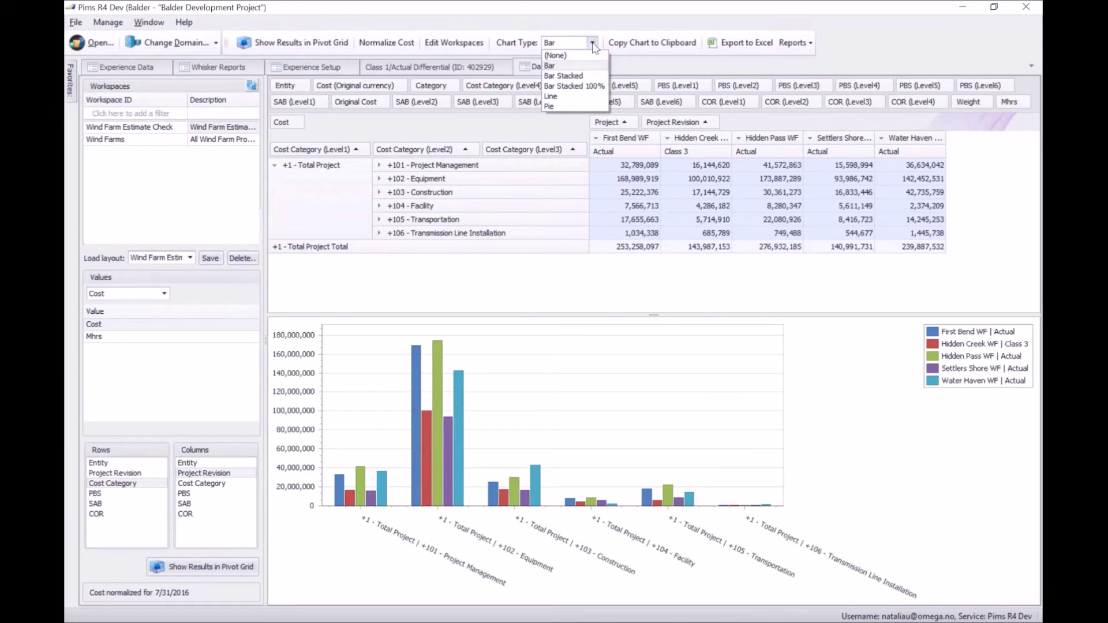
click(574, 86)
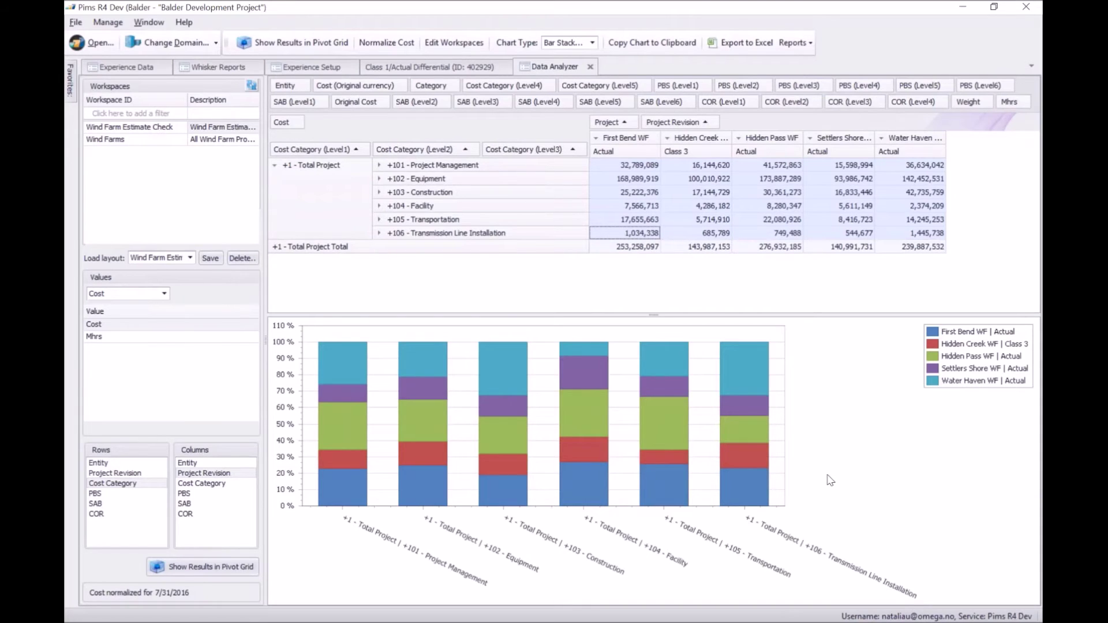
click(567, 46)
click(591, 54)
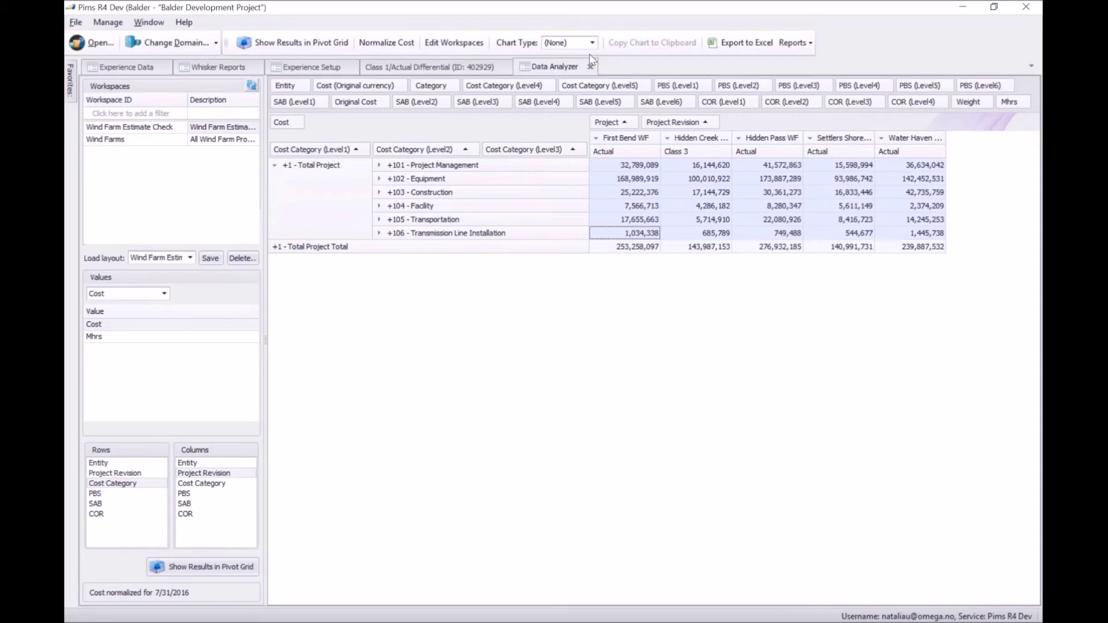
Step: Load the Wind Farm Metrics layout and select the Hidden Creek Class 3 column for comparison with the other projects
click(191, 259)
click(190, 259)
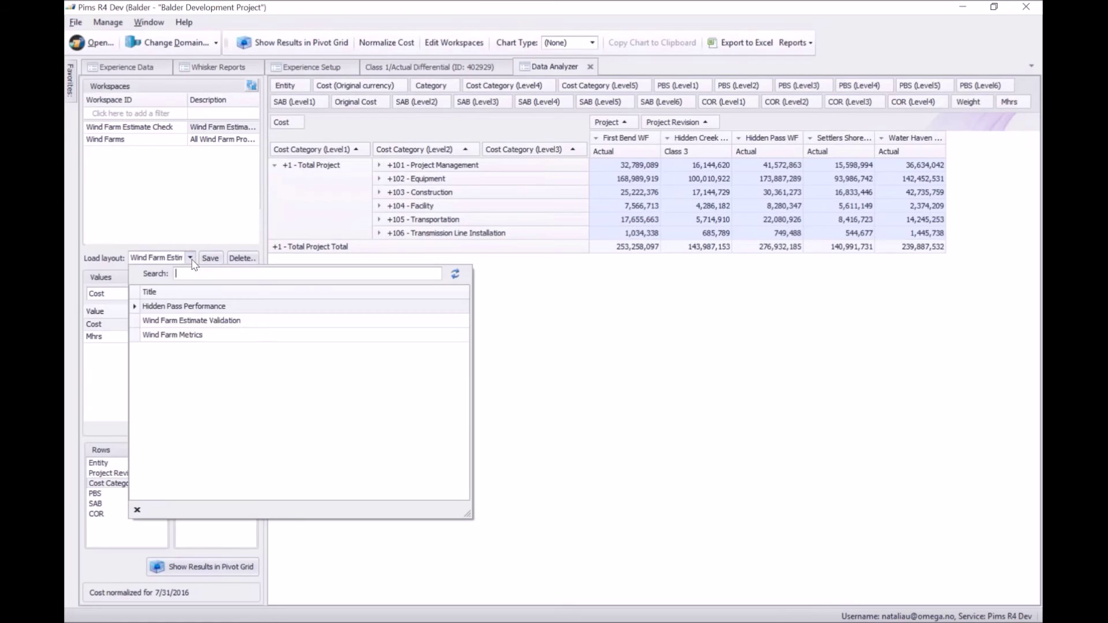
click(178, 339)
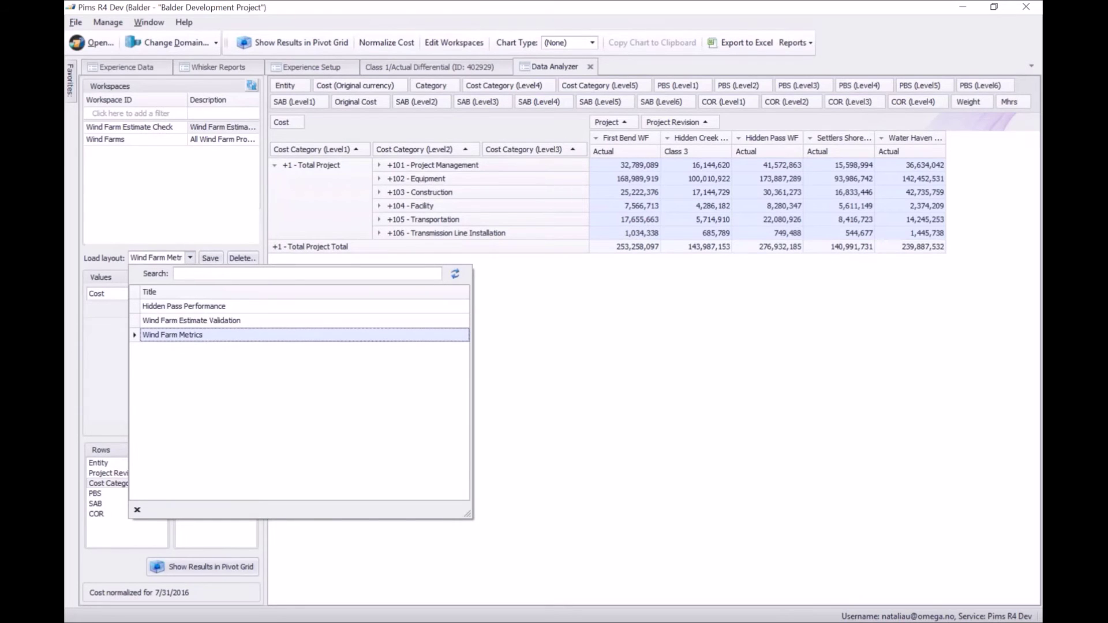
key(Return)
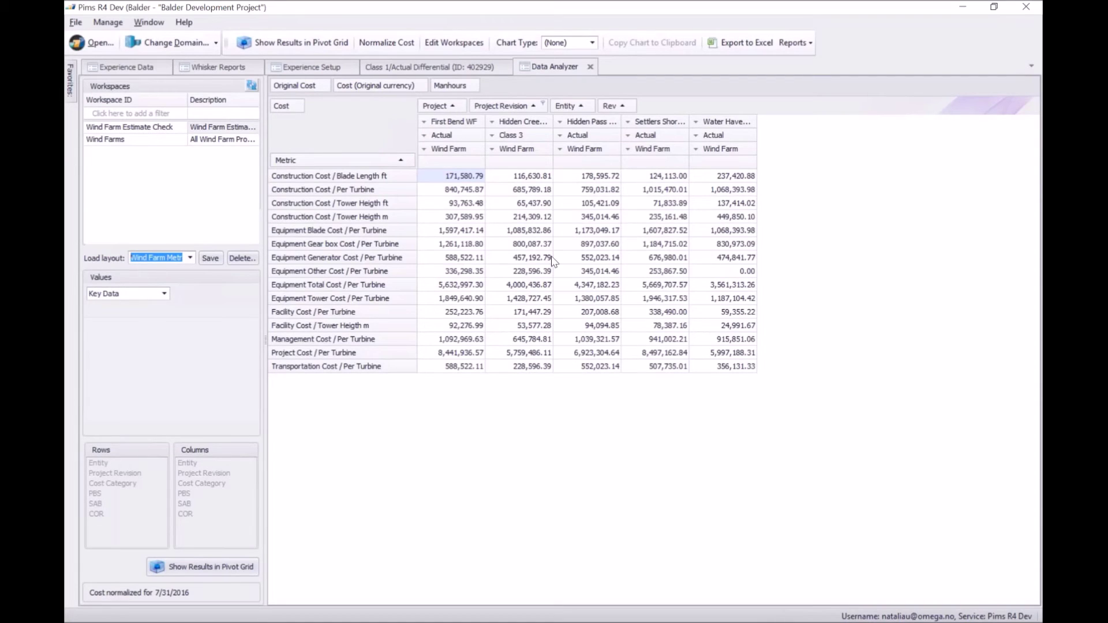
click(523, 165)
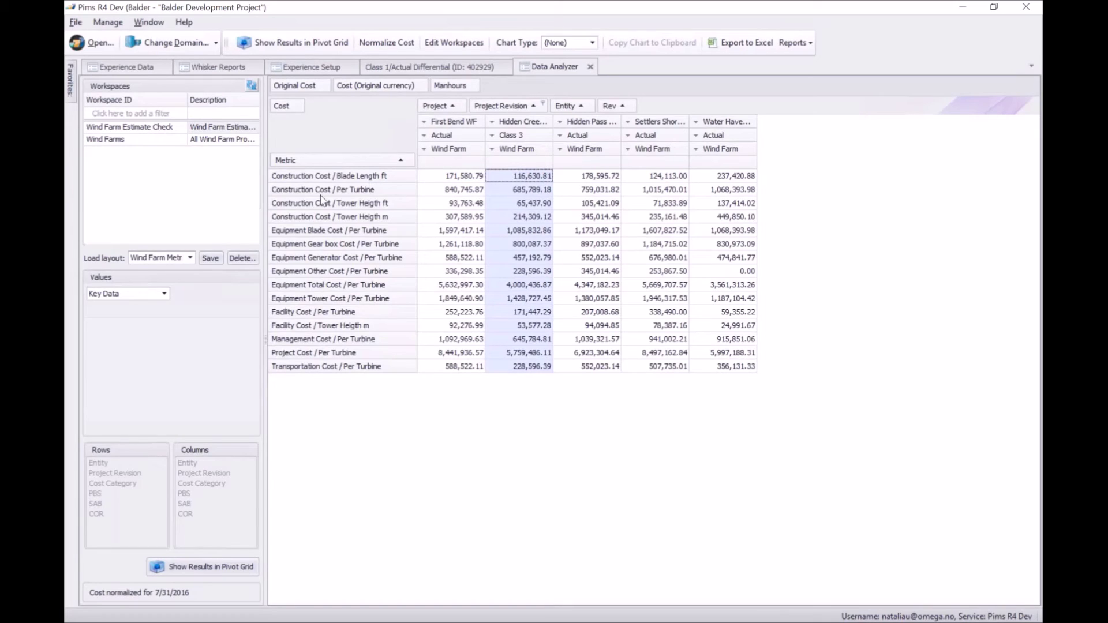
Step: Compare the Project Cost / Per Turbine and Equipment Total Cost / Per Turbine rows across all wind farm projects
click(310, 355)
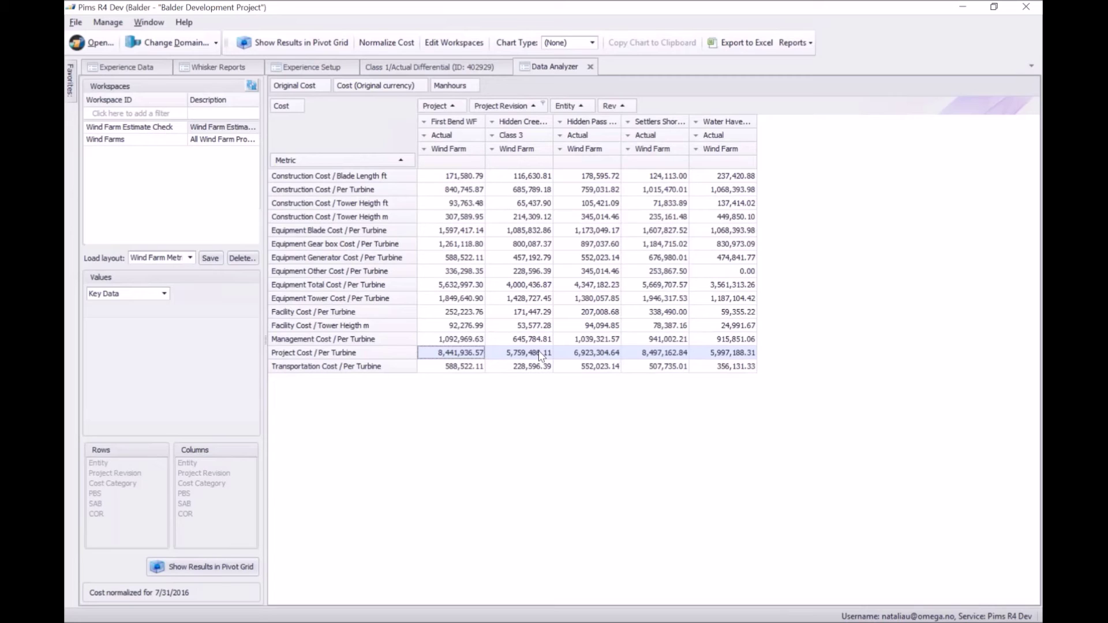
click(324, 286)
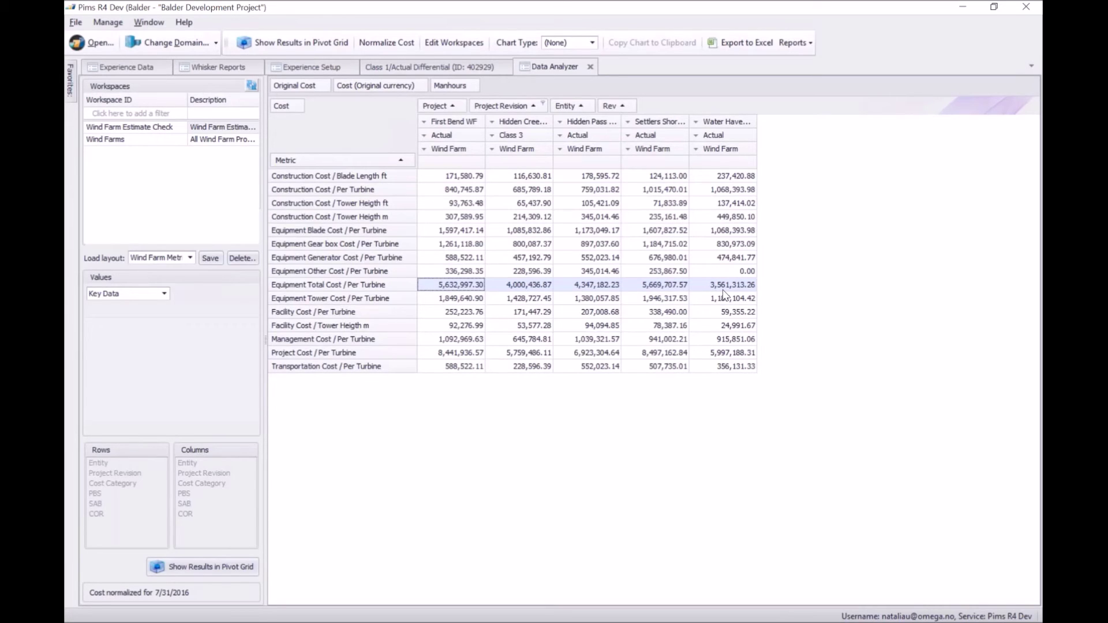
Step: View the Equipment Blade through Equipment Tower rows, excluding Equipment Total, as a Bar chart, and set the chart type back to (None)
click(317, 233)
drag(318, 233, 315, 302)
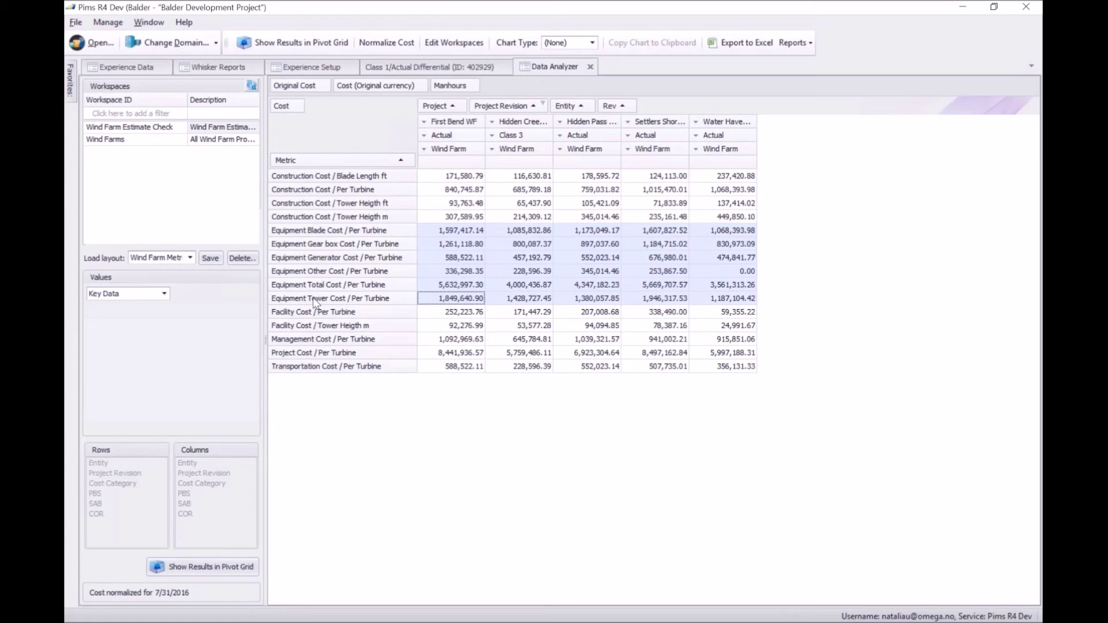
ctrl+click(317, 285)
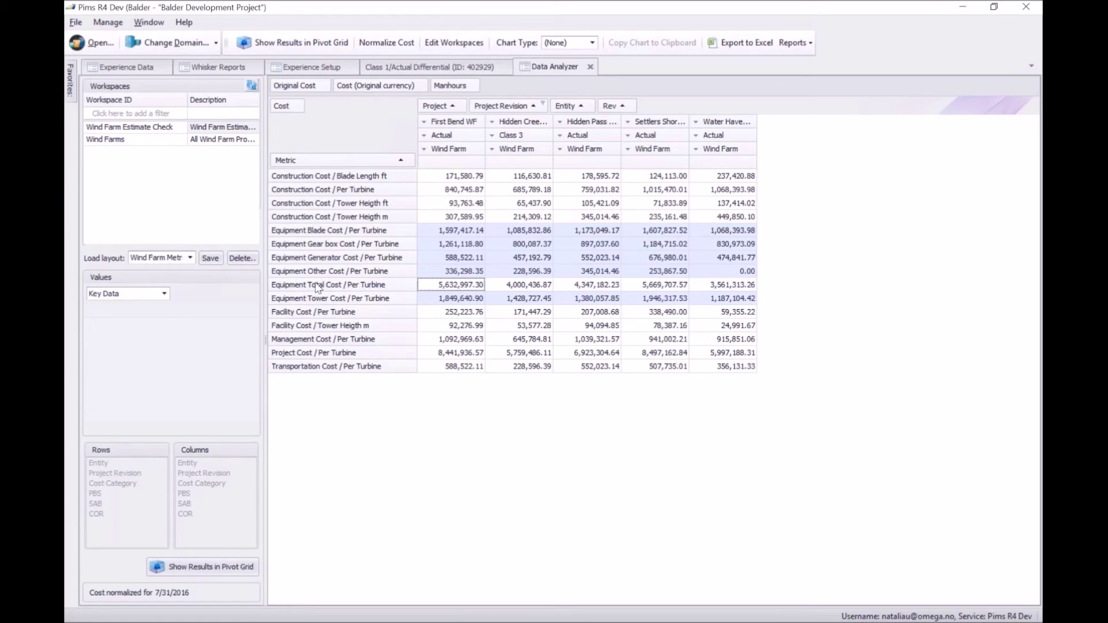
click(592, 43)
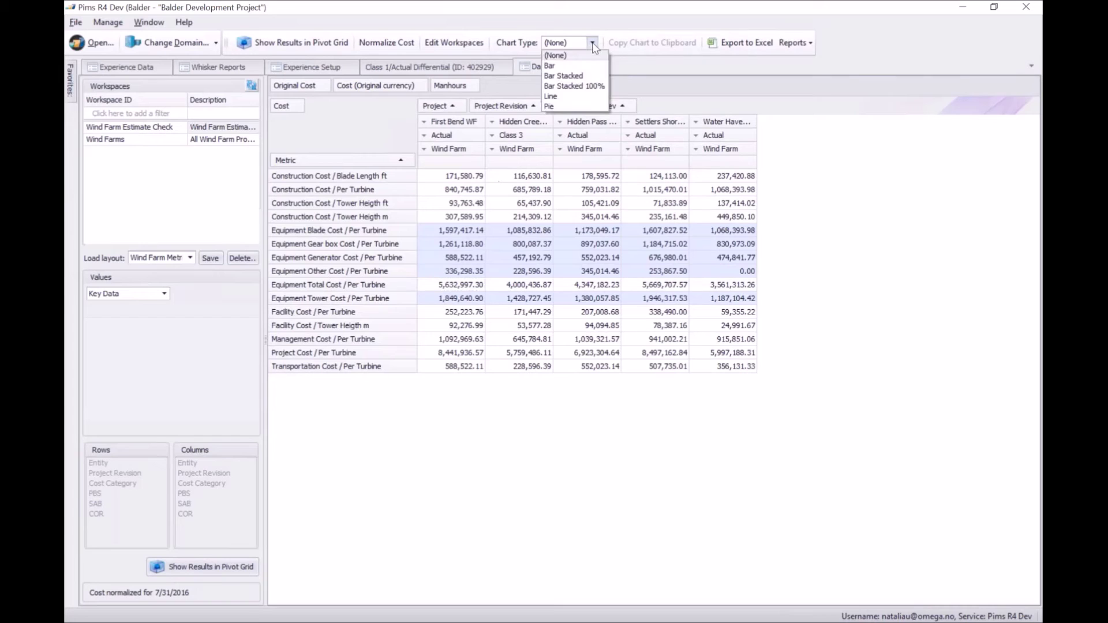
click(587, 65)
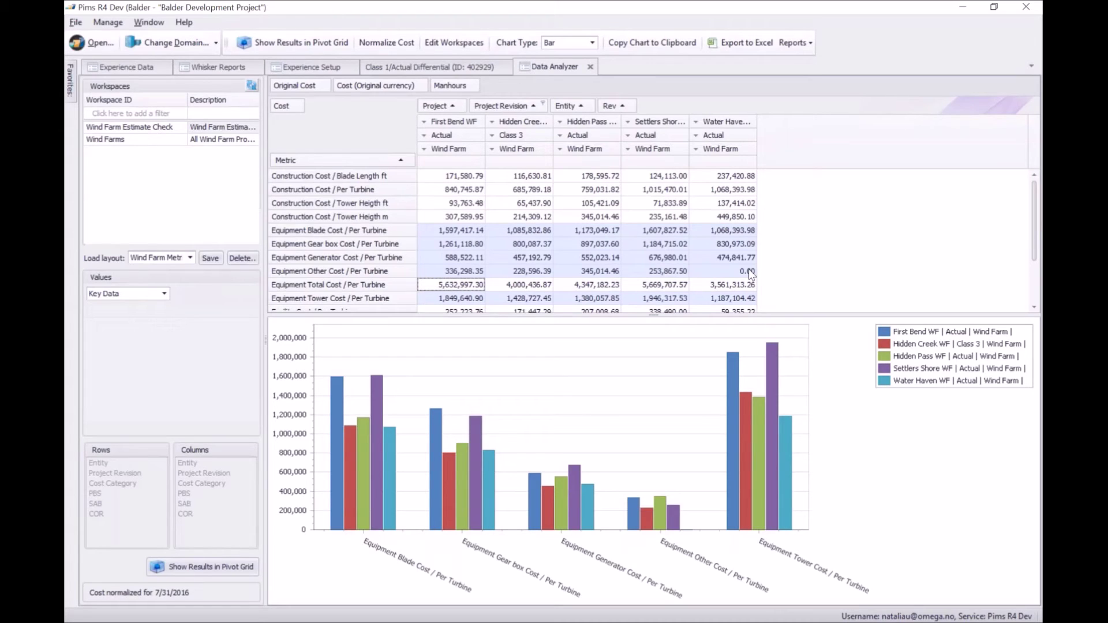
click(592, 44)
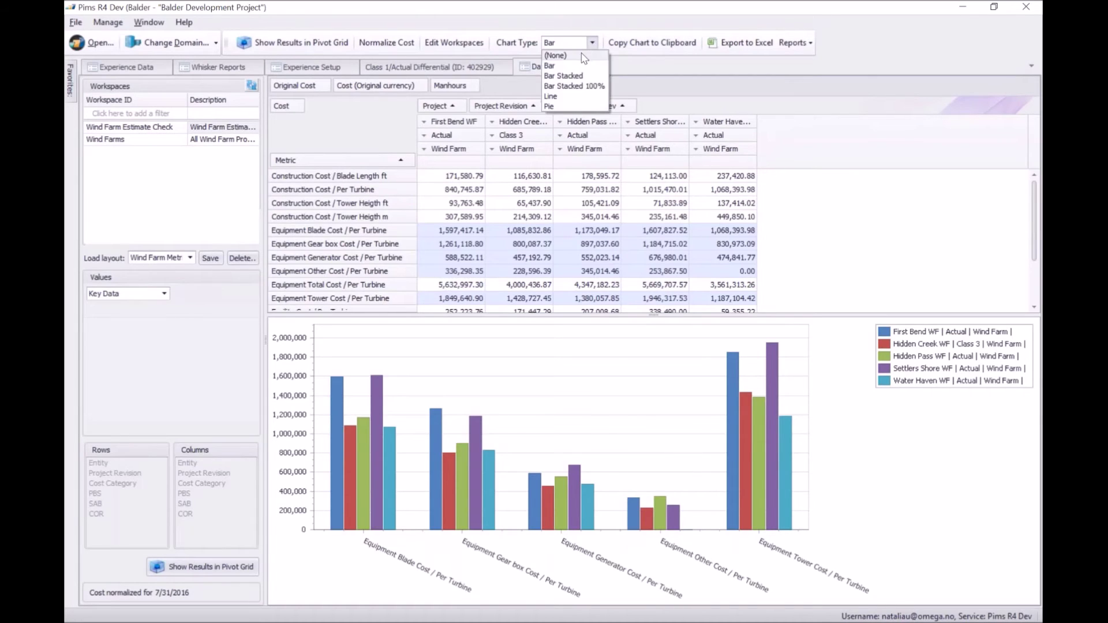
click(557, 52)
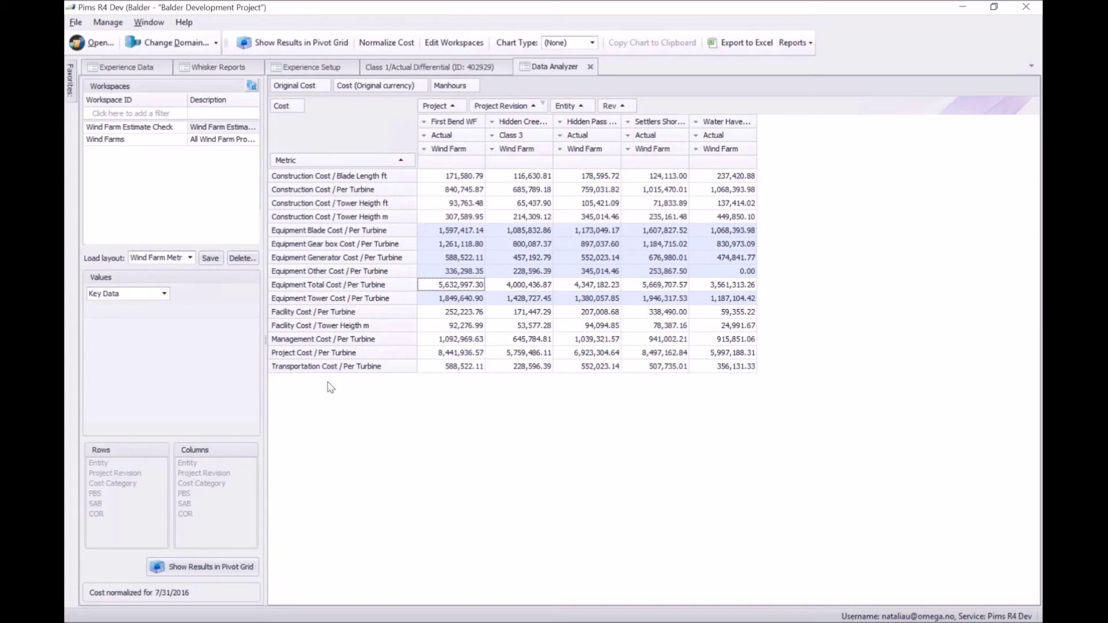
Step: In Experience Setup, add the metric factor TL ft to the TL Installation metric base, using Transmission Line ft as design data
click(309, 68)
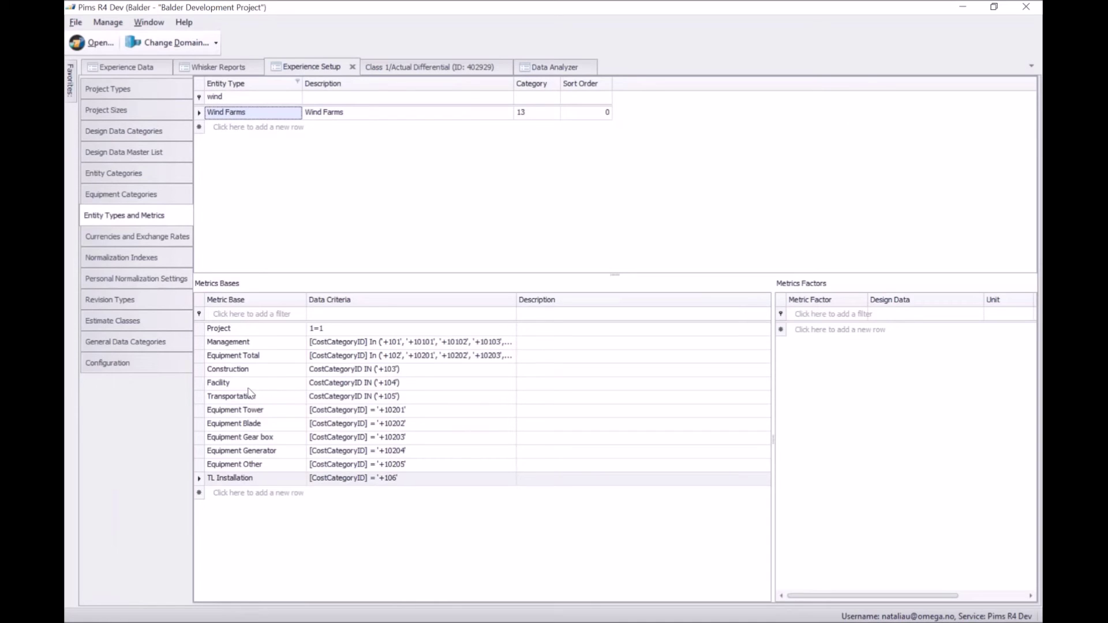
click(199, 480)
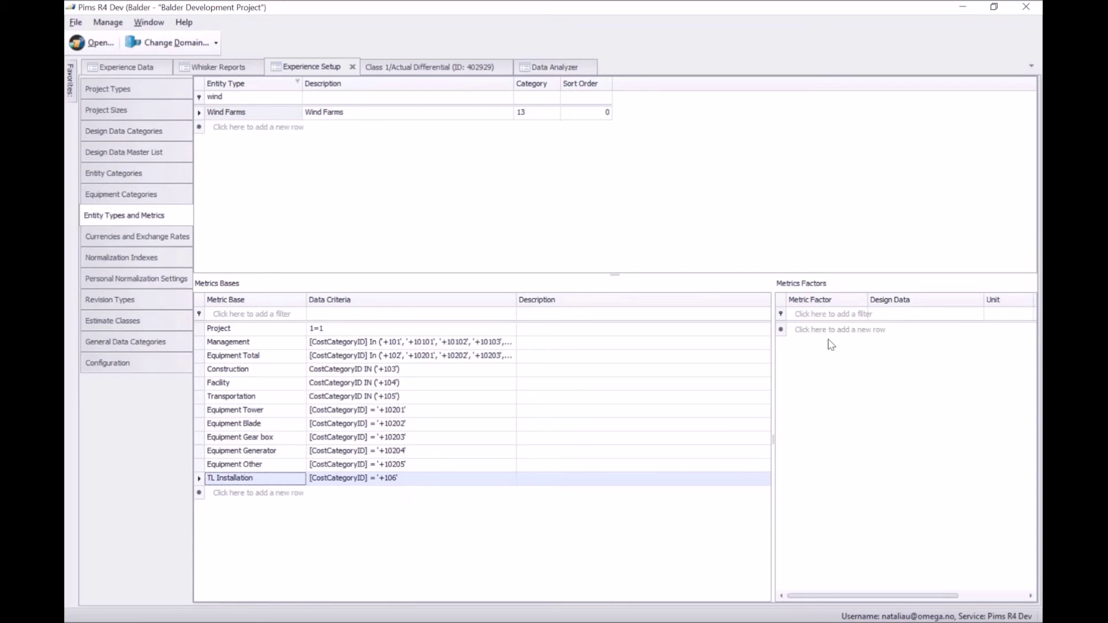
click(807, 329)
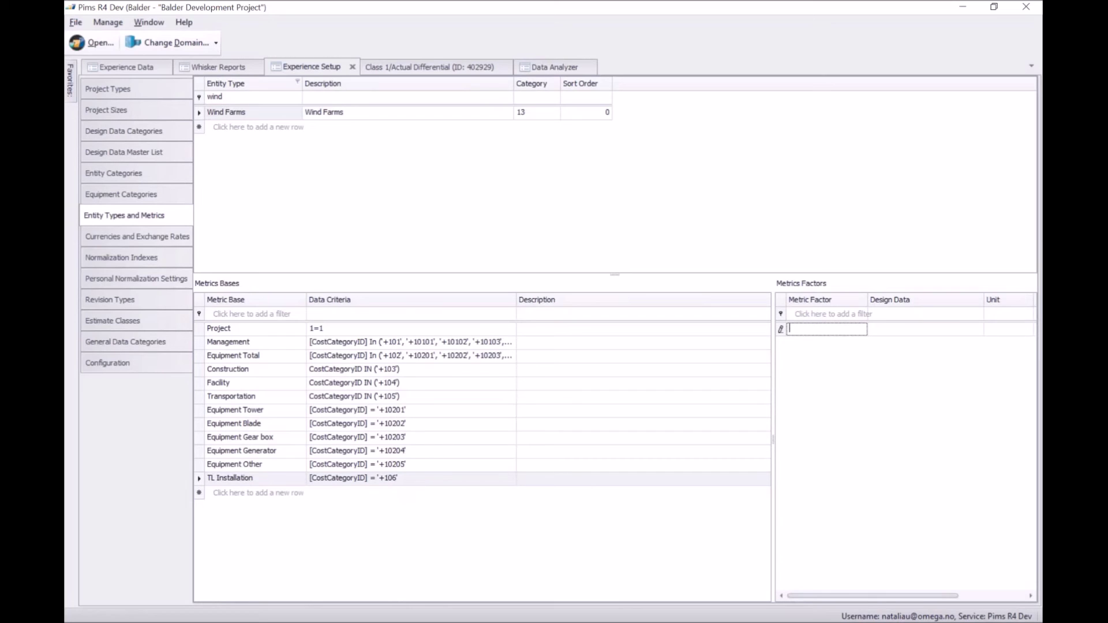
text(TL ft)
click(913, 328)
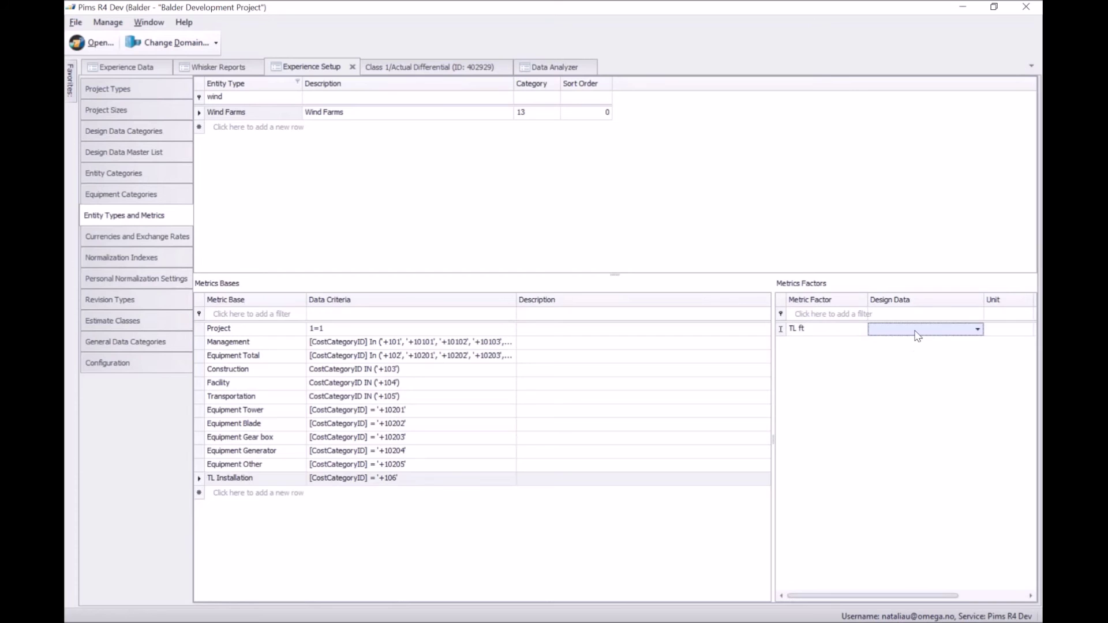
click(979, 330)
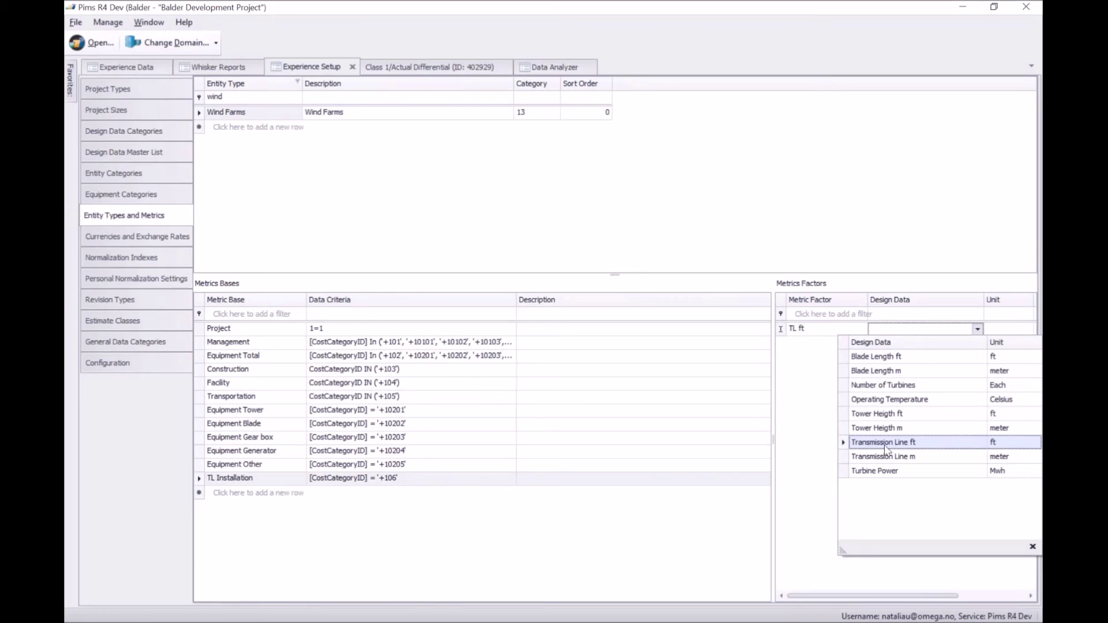
click(928, 443)
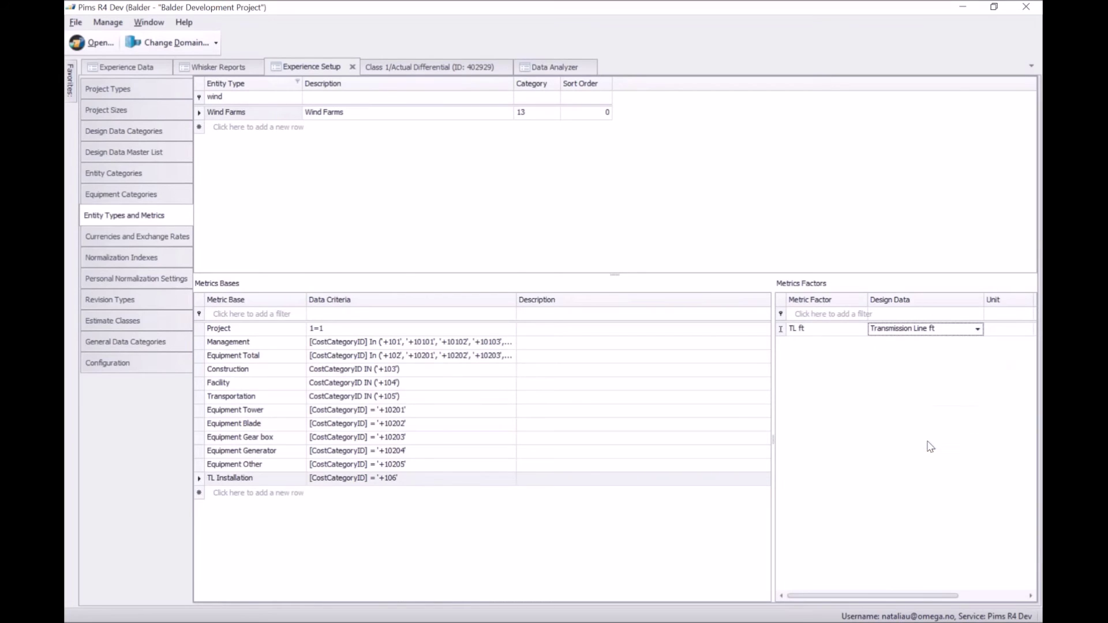
click(958, 426)
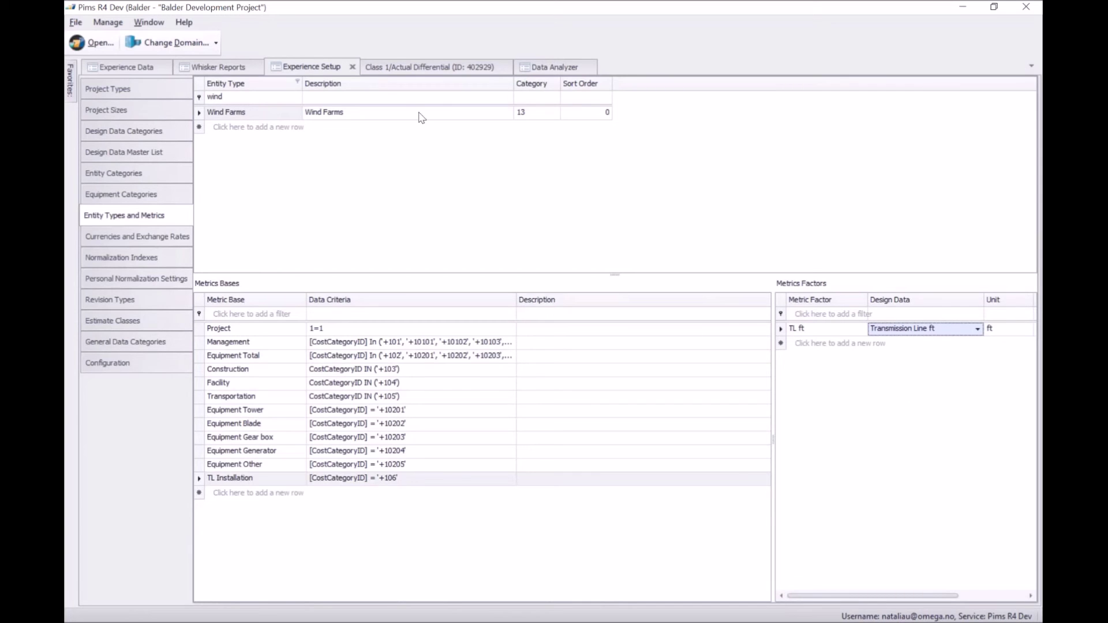
Step: Refresh the Data Analyzer pivot grid and select the TL Installation Cost / TL ft row for comparison
click(534, 71)
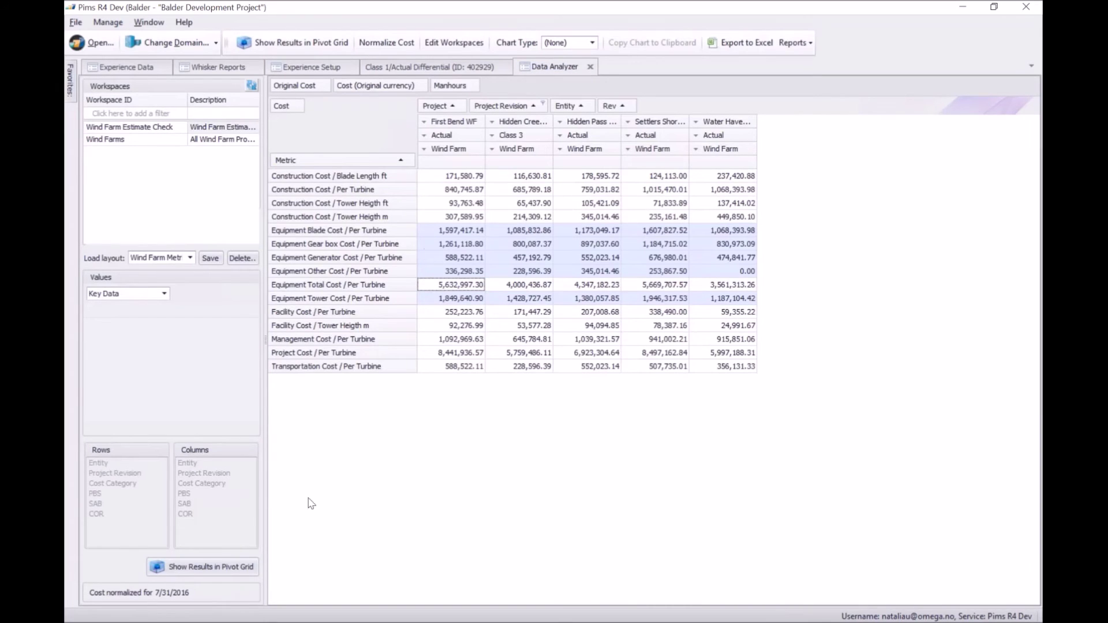
click(204, 569)
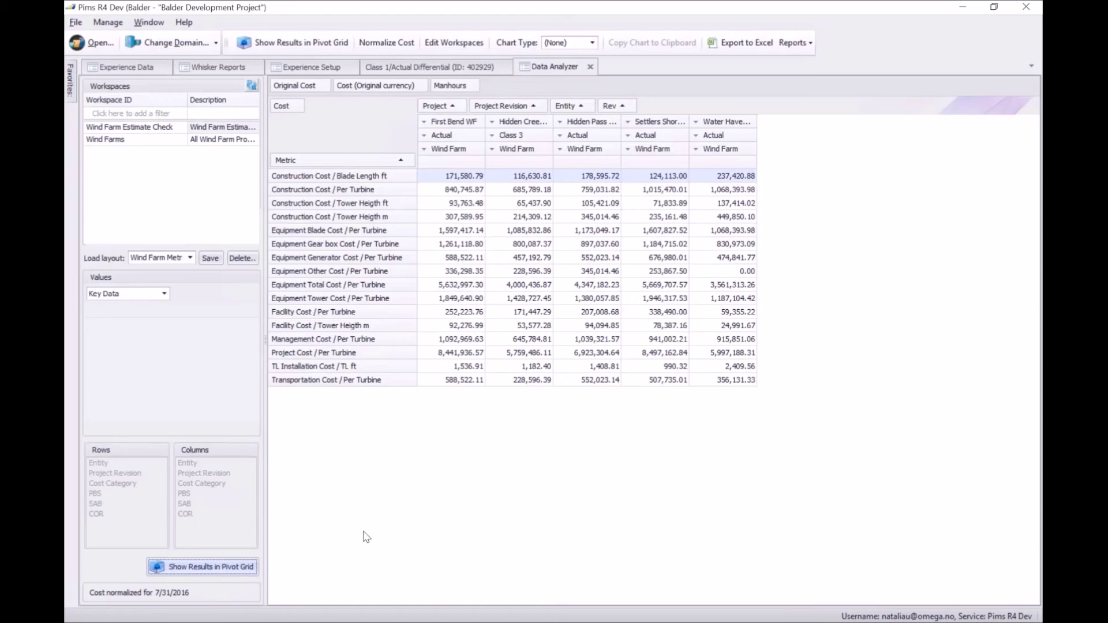
click(278, 369)
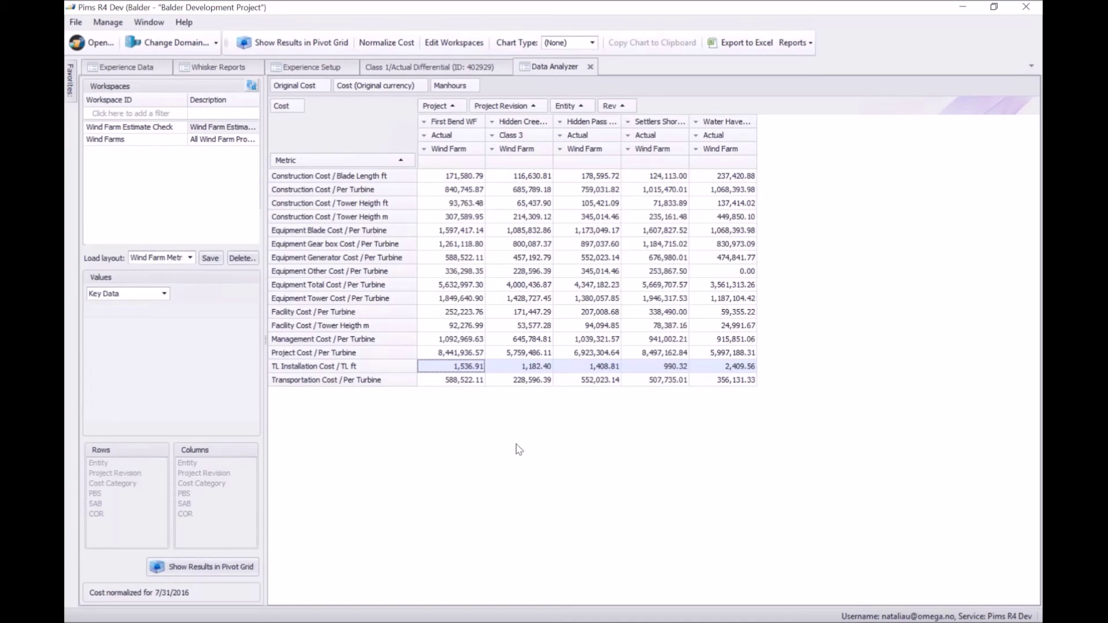
Step: Show the pivot grid results as % of Total and select the Hidden Creek Class 3 column
click(164, 294)
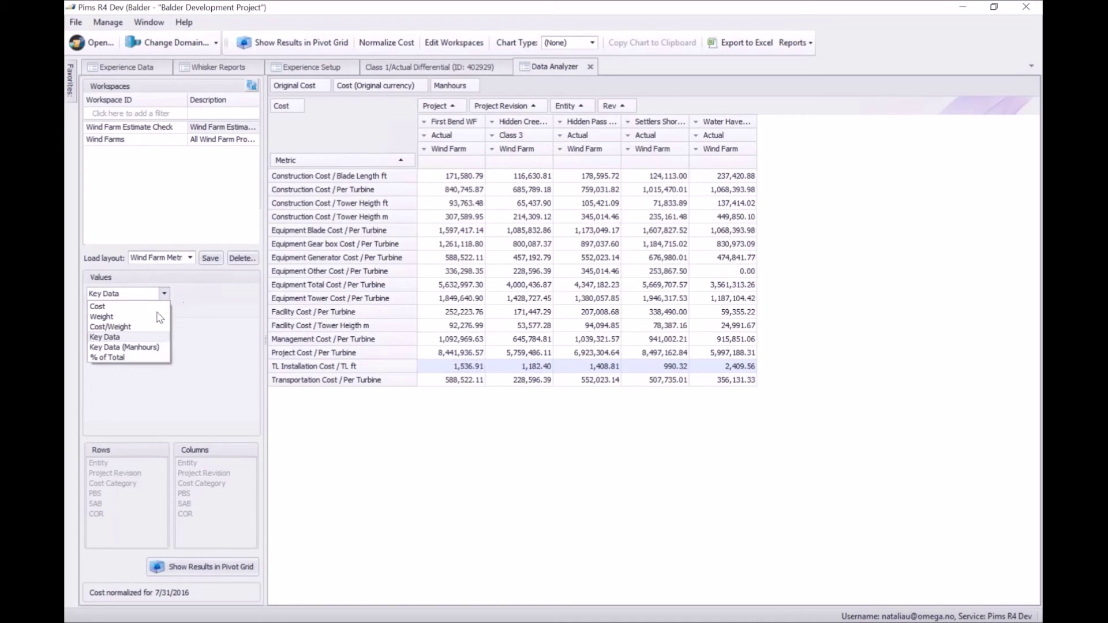
click(133, 361)
click(192, 569)
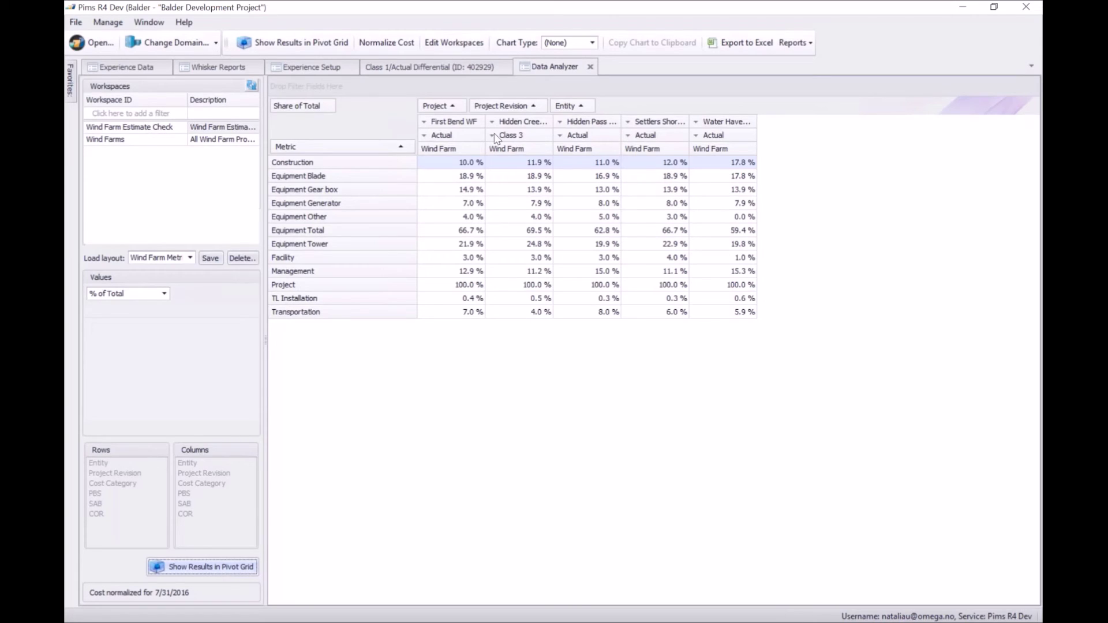
click(513, 151)
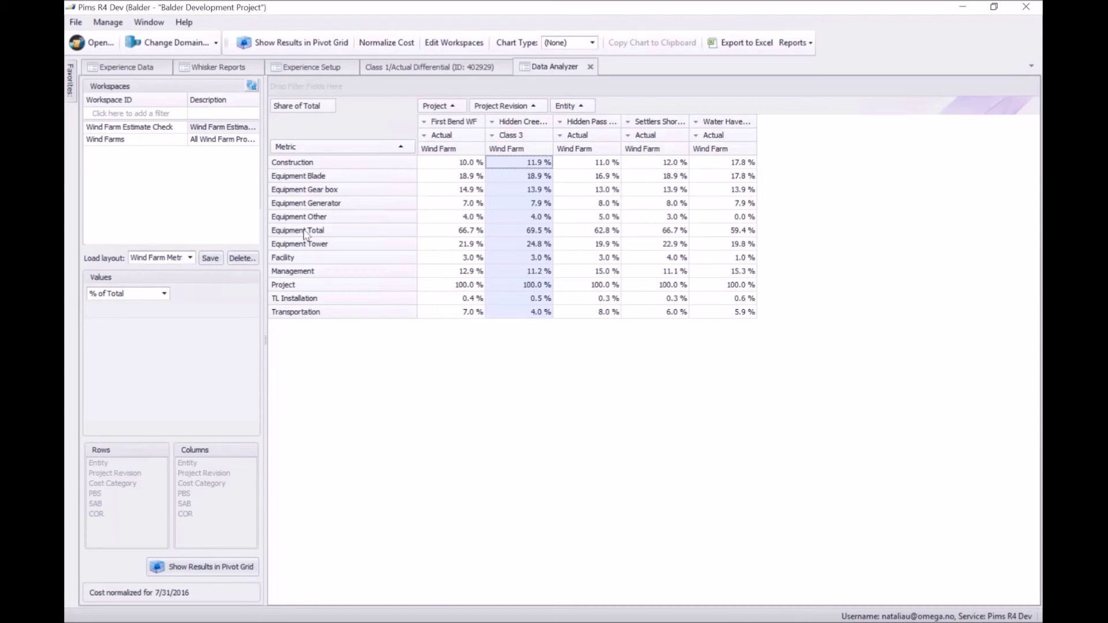
Step: Filter the Share of Total values to exclude the high percentages of the Equipment Total and Project rows
click(331, 103)
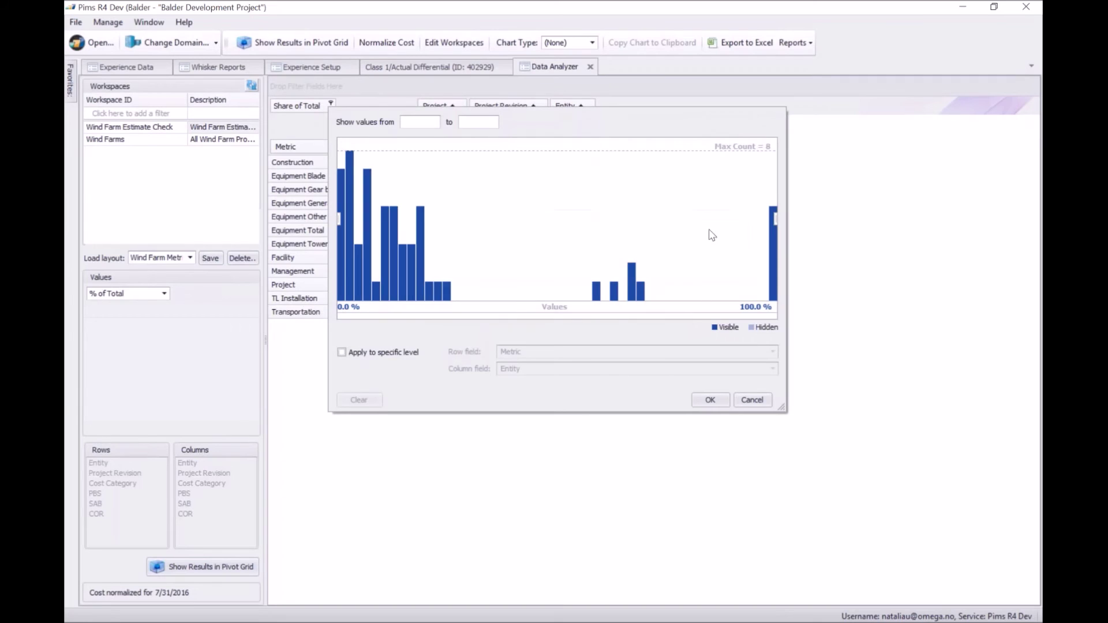
drag(775, 219, 558, 216)
click(700, 398)
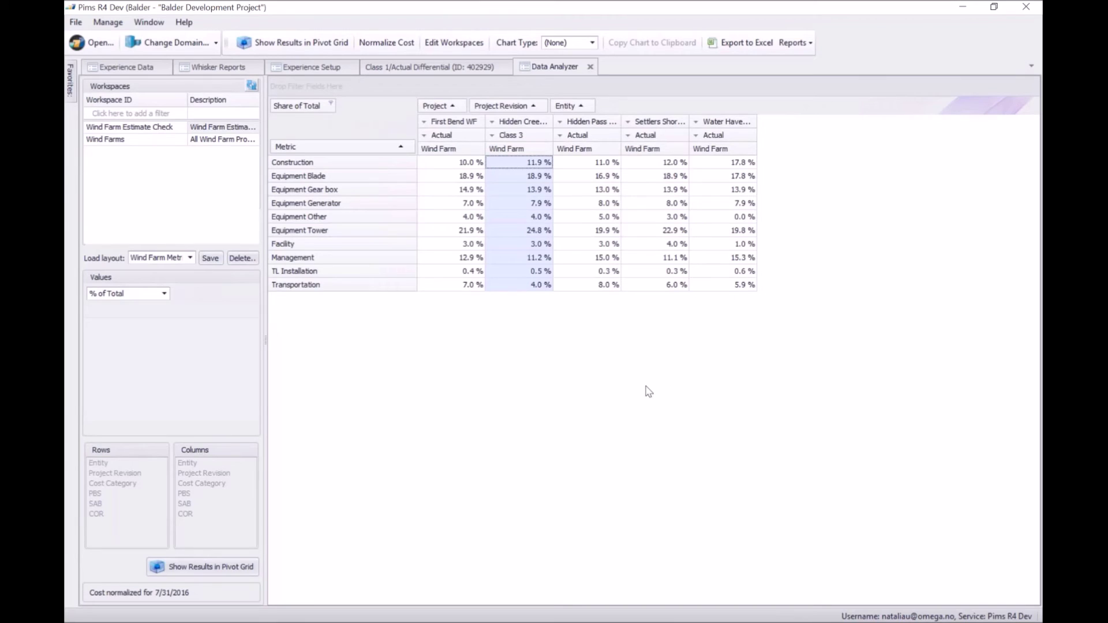
Step: Compare the shares of total across projects row by row, from Construction through the equipment metrics to Equipment Tower
click(338, 166)
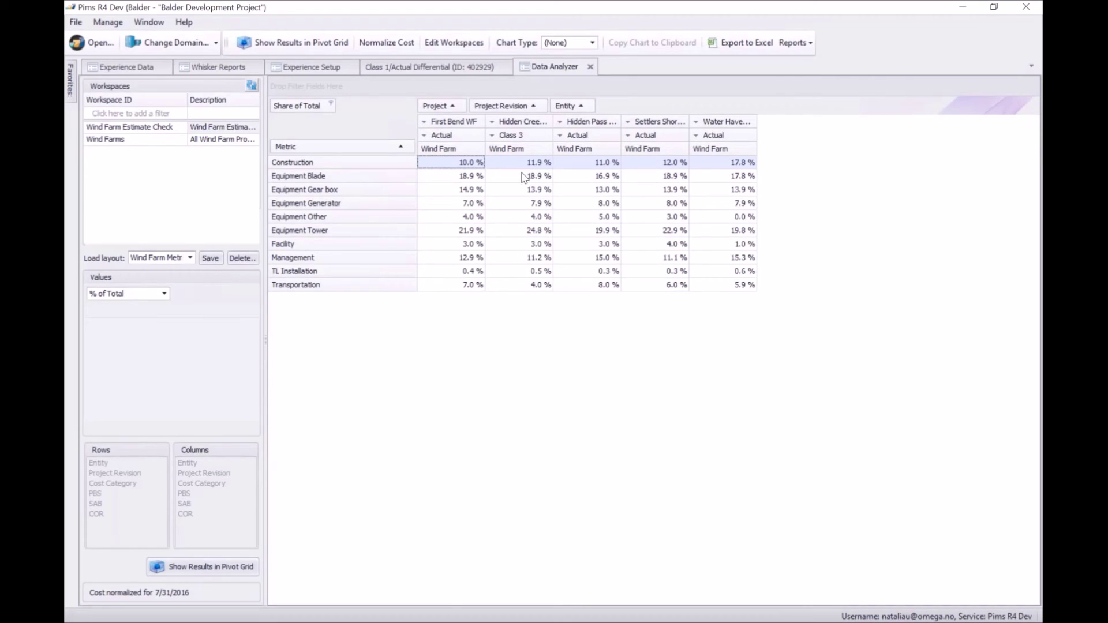
click(380, 179)
click(367, 192)
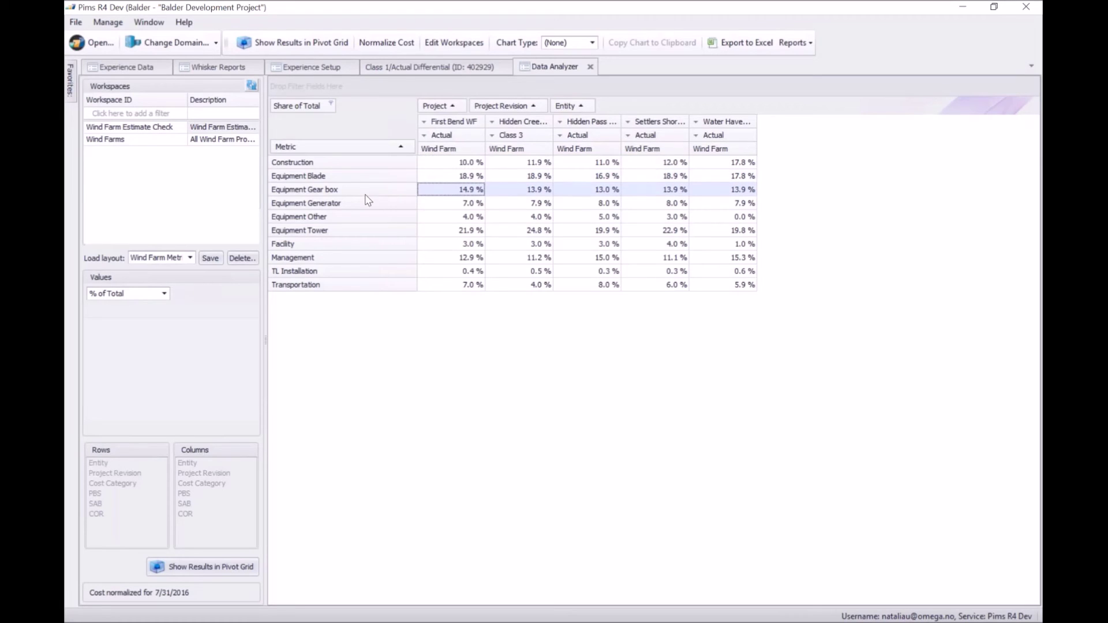
click(365, 206)
click(368, 218)
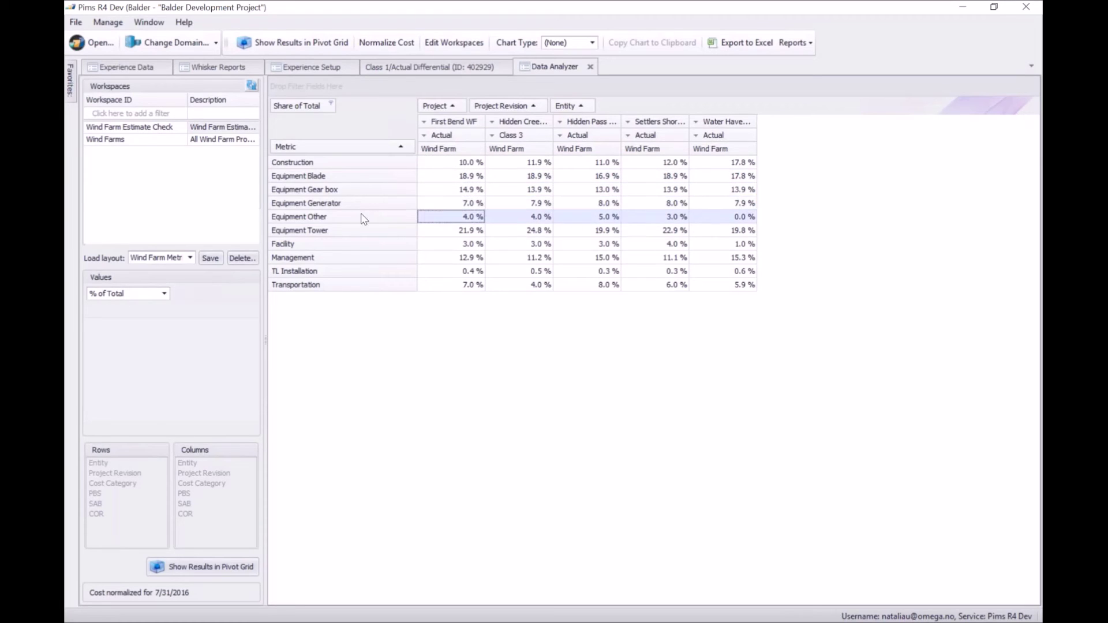
click(303, 231)
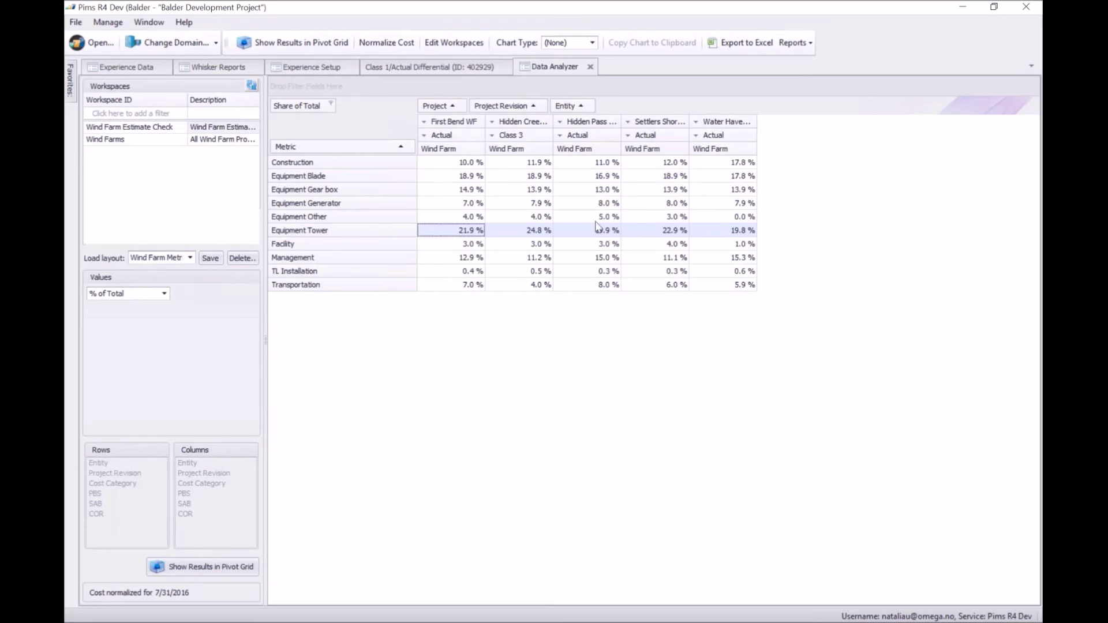
Step: Plot the Construction through Transportation shares of total for all projects as Pie charts
drag(357, 167, 349, 286)
click(591, 43)
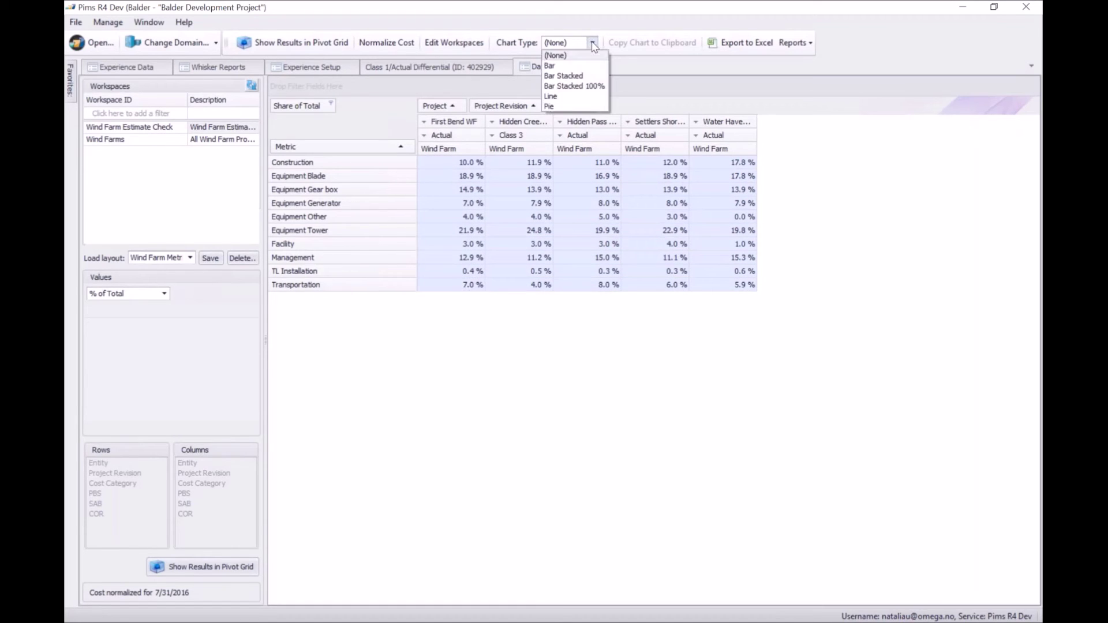
click(566, 109)
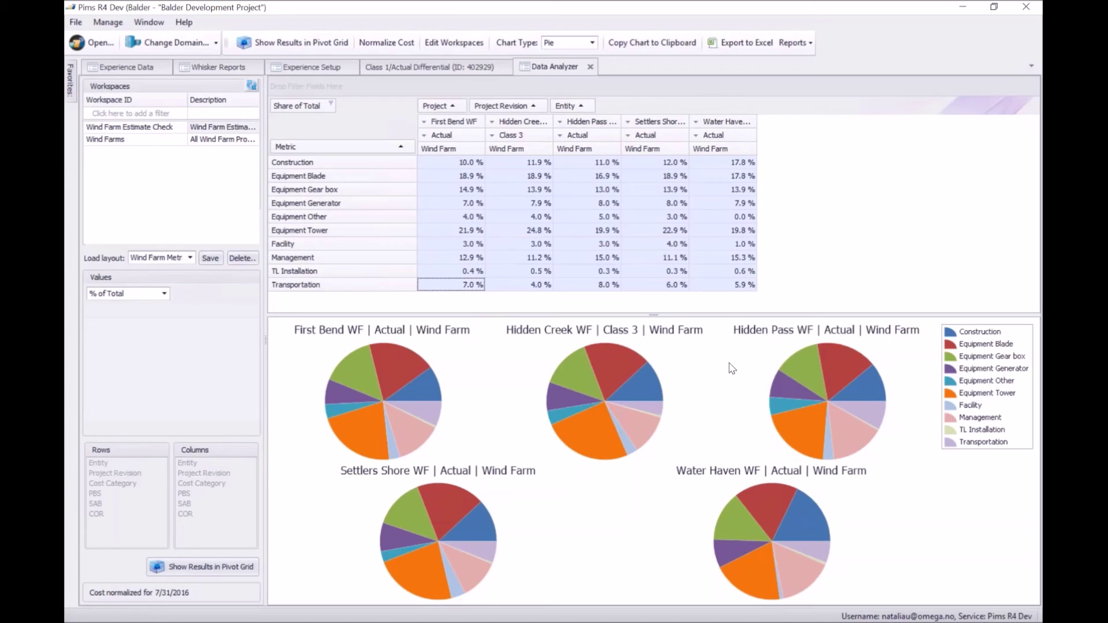
key(alt+Tab)
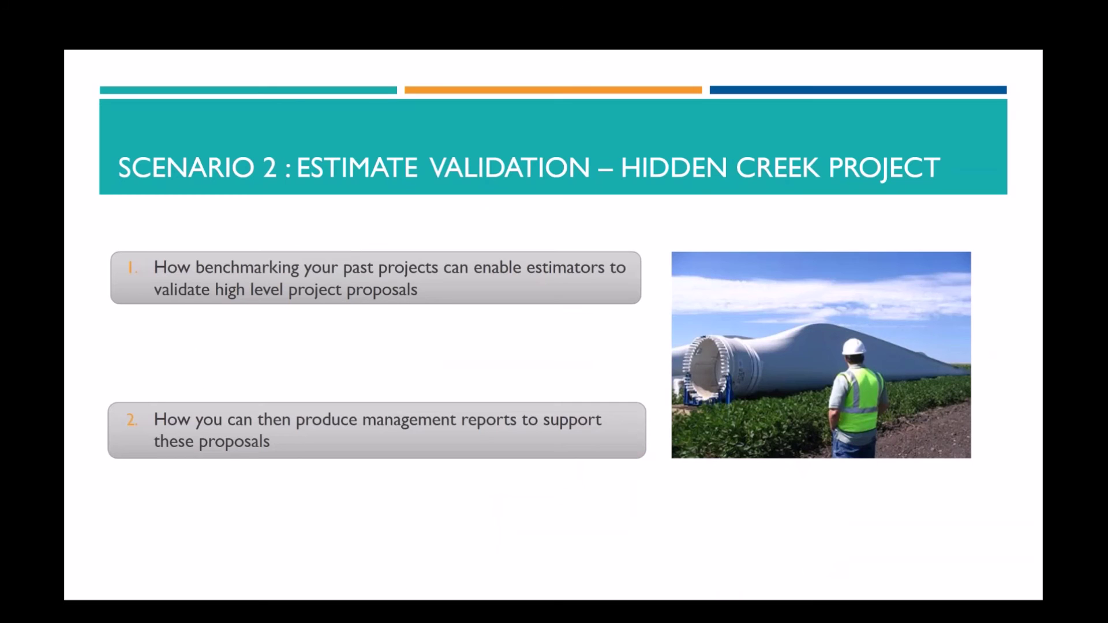
click(240, 477)
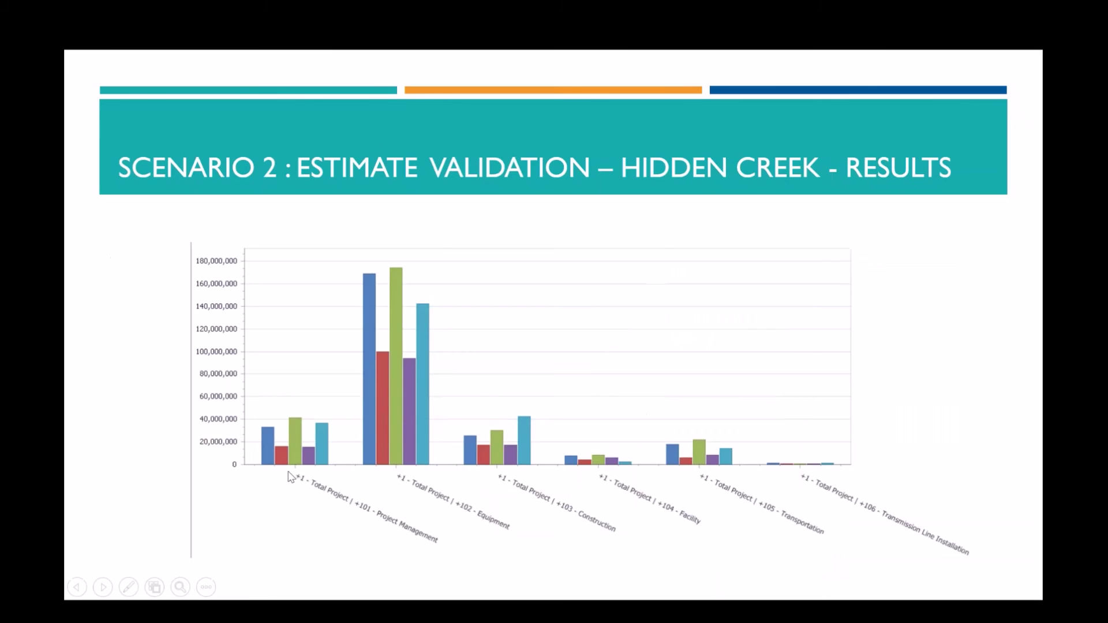